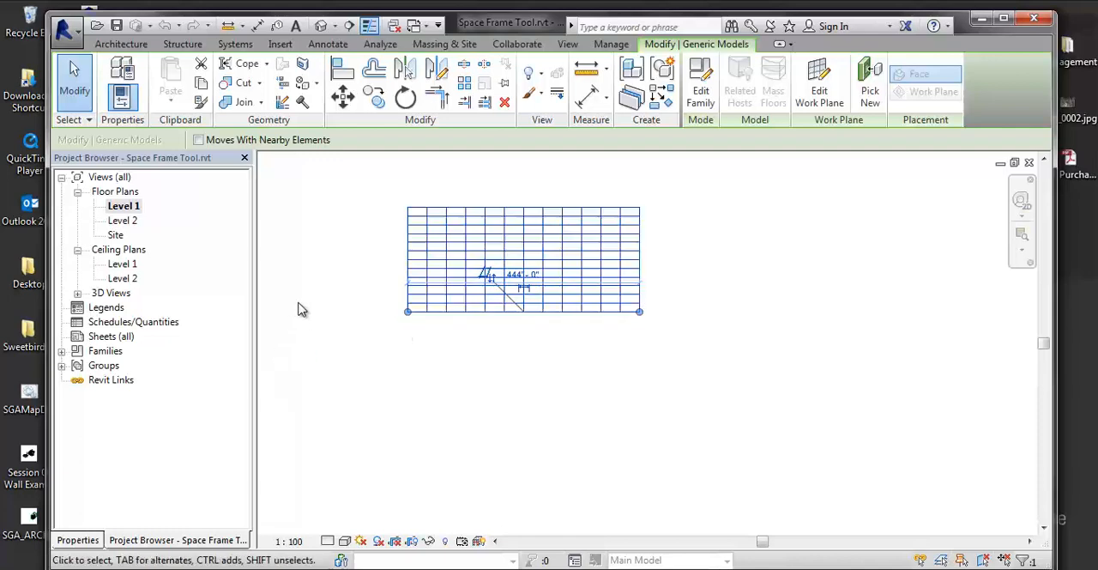
Place a Space Frame Tool generic model on the Level 1 work plane, drawn horizontally about 488' long below the existing frame.
{"action": "left_click", "coordinate": [61, 350]}
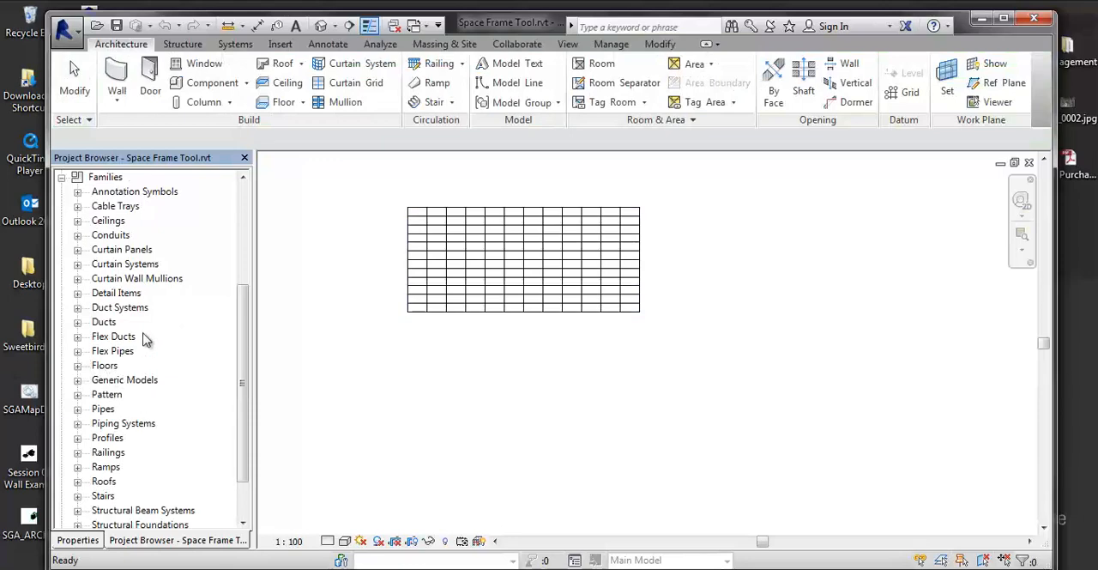
{"action": "left_click", "coordinate": [108, 379]}
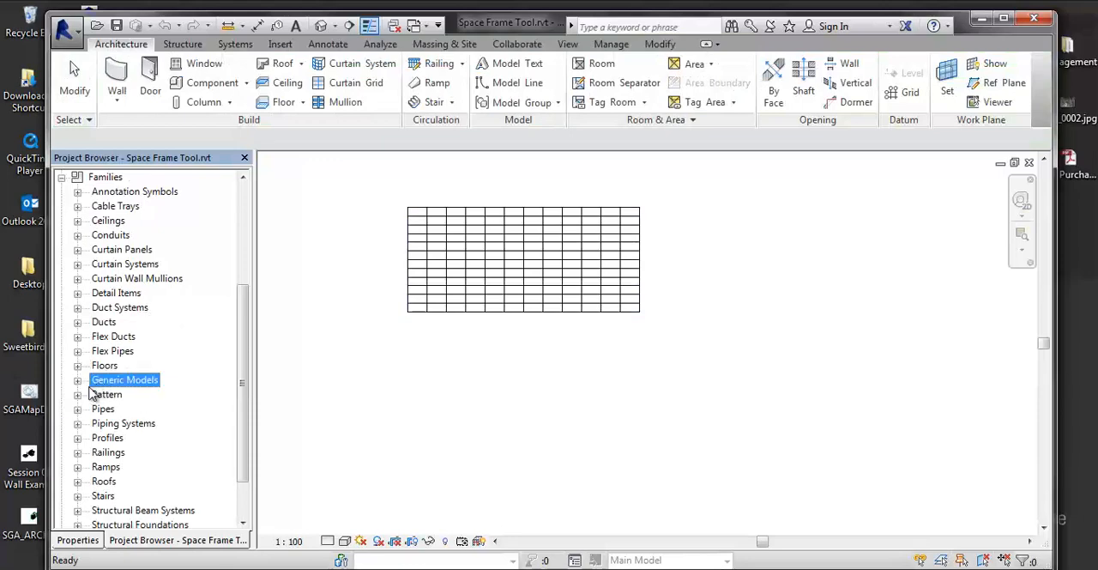
{"action": "left_click", "coordinate": [77, 380]}
{"action": "left_click", "coordinate": [115, 395]}
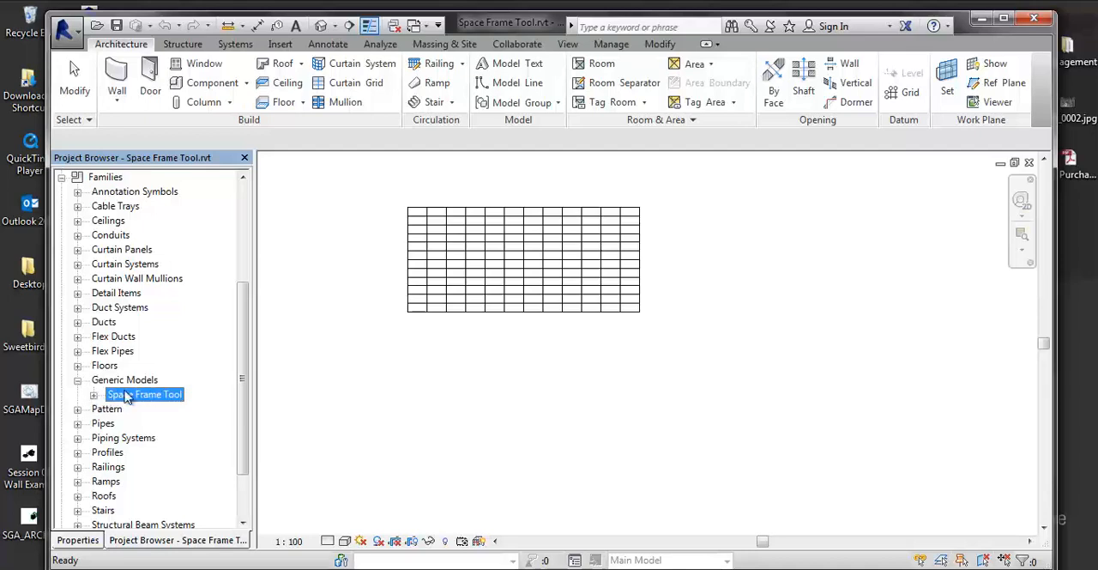
{"action": "left_click", "coordinate": [93, 395]}
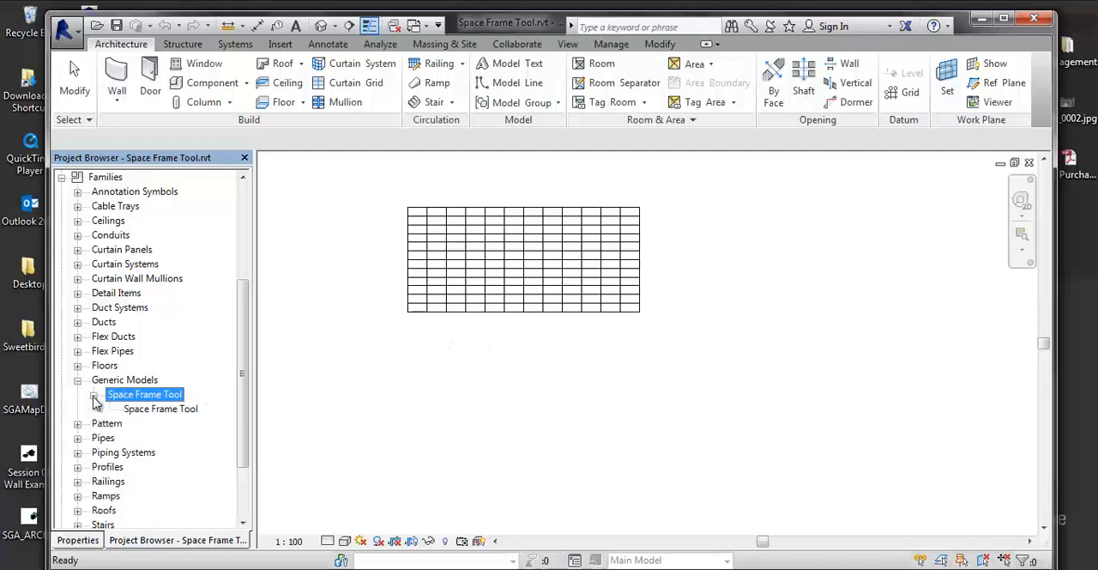
{"action": "left_click", "coordinate": [149, 409]}
{"action": "left_click_drag", "start_coordinate": [261, 450], "coordinate": [431, 437]}
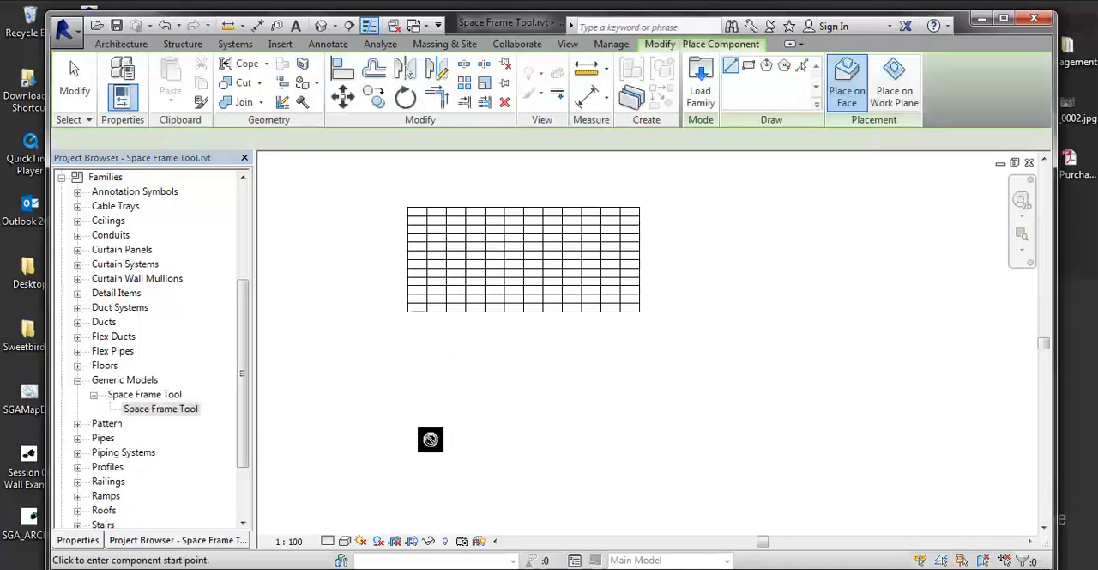
{"action": "left_click", "coordinate": [902, 101]}
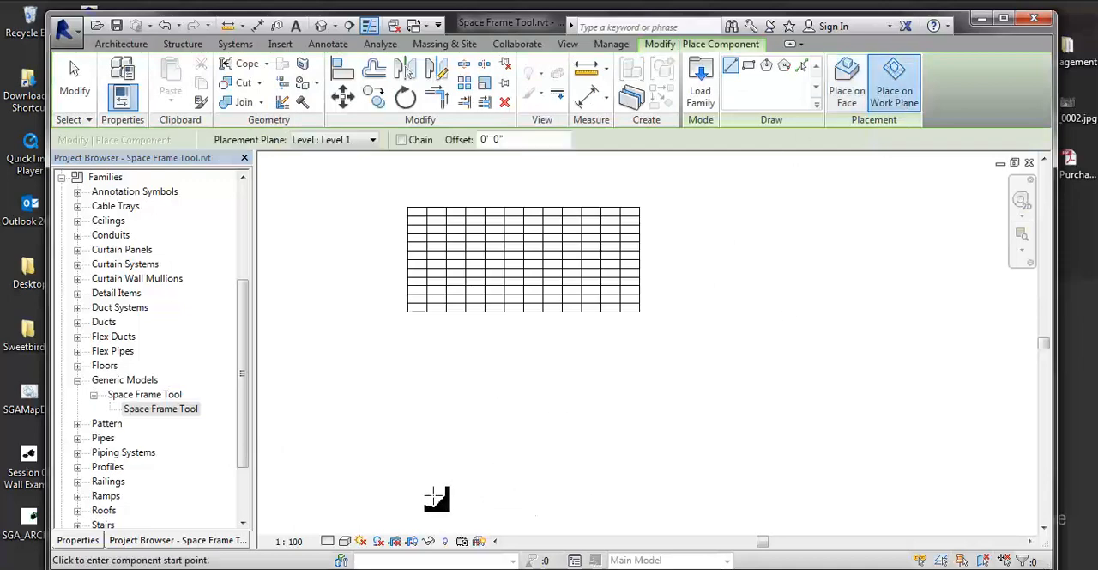
{"action": "left_click", "coordinate": [683, 496]}
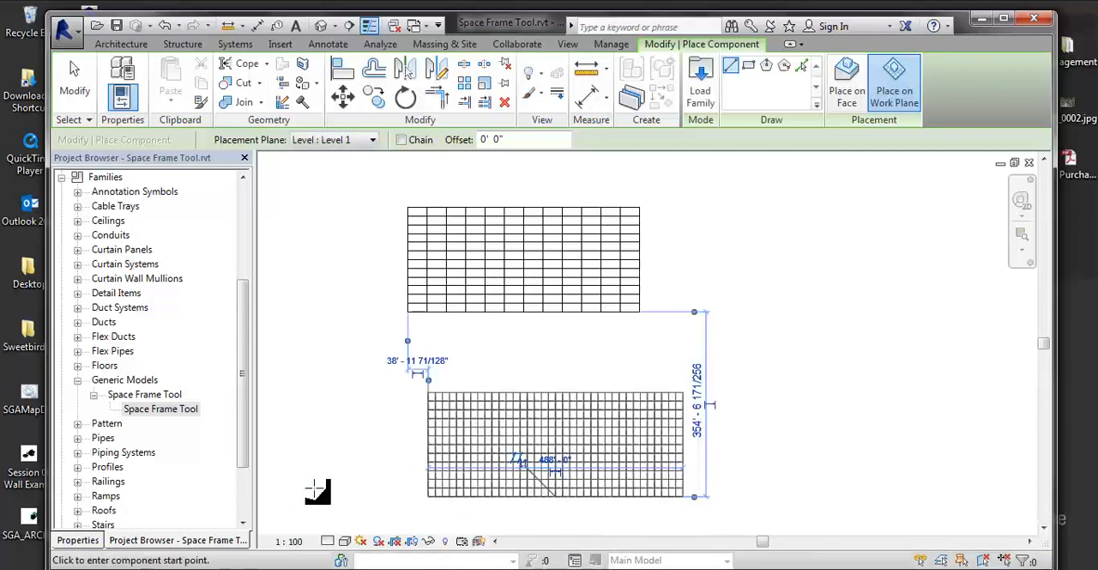
{"action": "key", "text": "Escape"}
{"action": "key", "text": "Escape"}
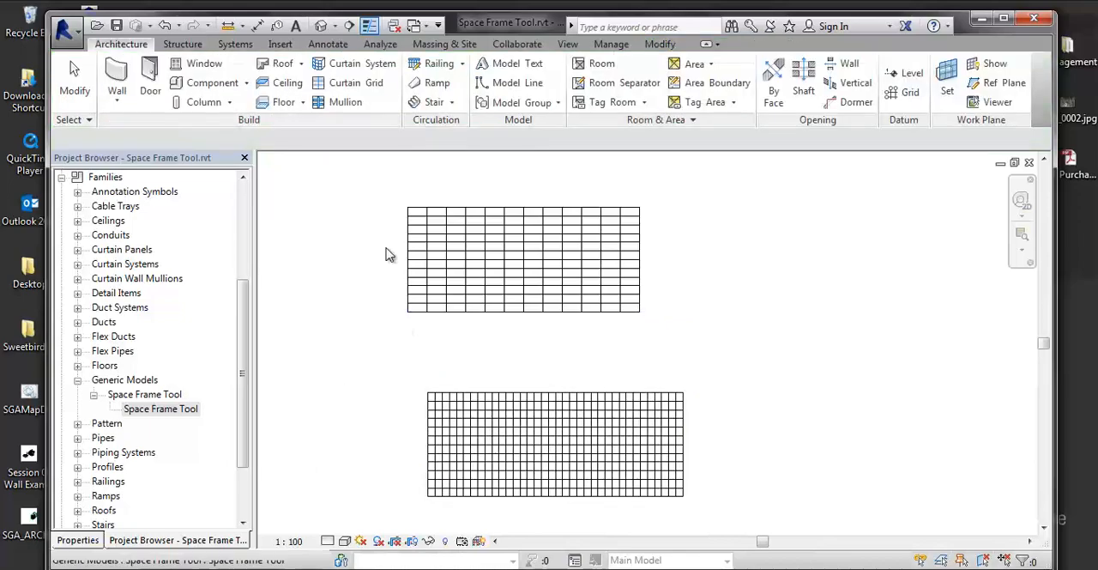
Open the default 3D view and select the newly placed space frame, looking closely at its corner truss cells.
{"action": "left_click", "coordinate": [323, 26]}
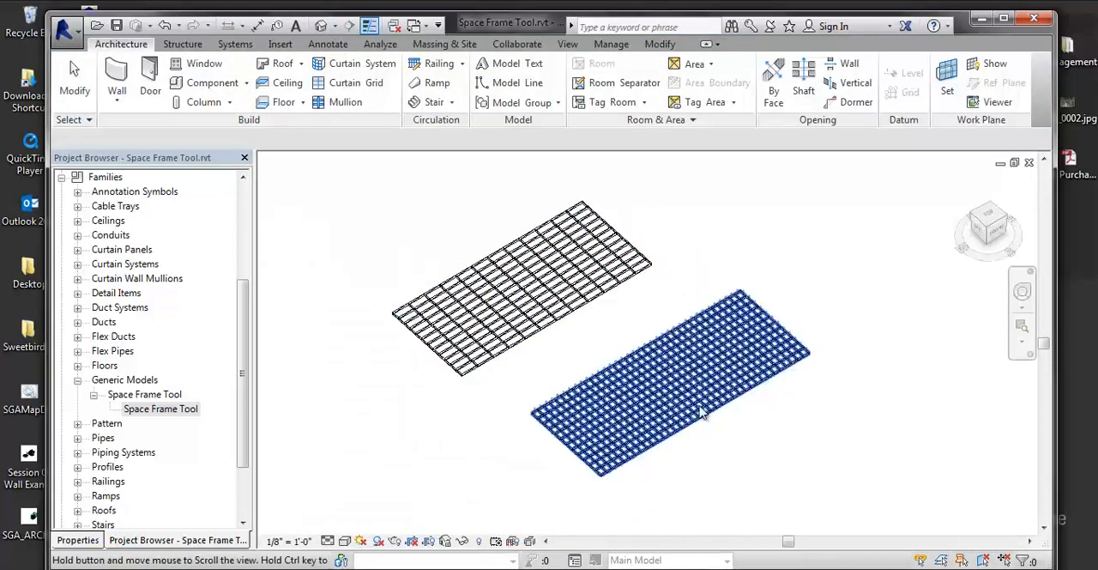
{"action": "scroll", "coordinate": [628, 394], "scroll_direction": "up", "scroll_amount": 5}
{"action": "scroll", "coordinate": [628, 395], "scroll_direction": "up", "scroll_amount": 3}
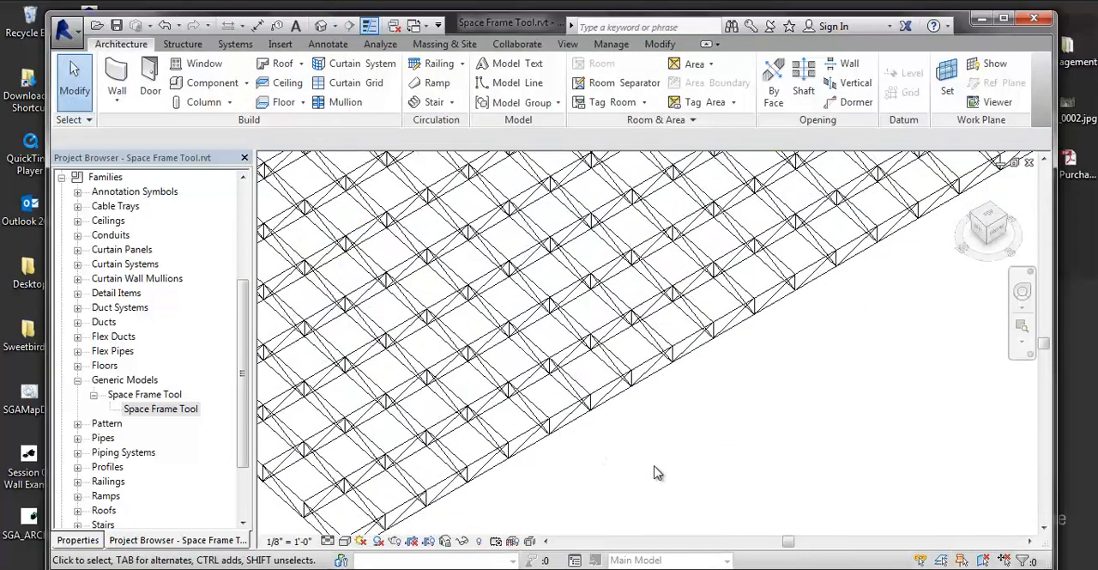
{"action": "middle_click_drag", "start_coordinate": [750, 435], "coordinate": [777, 421], "text": "shift"}
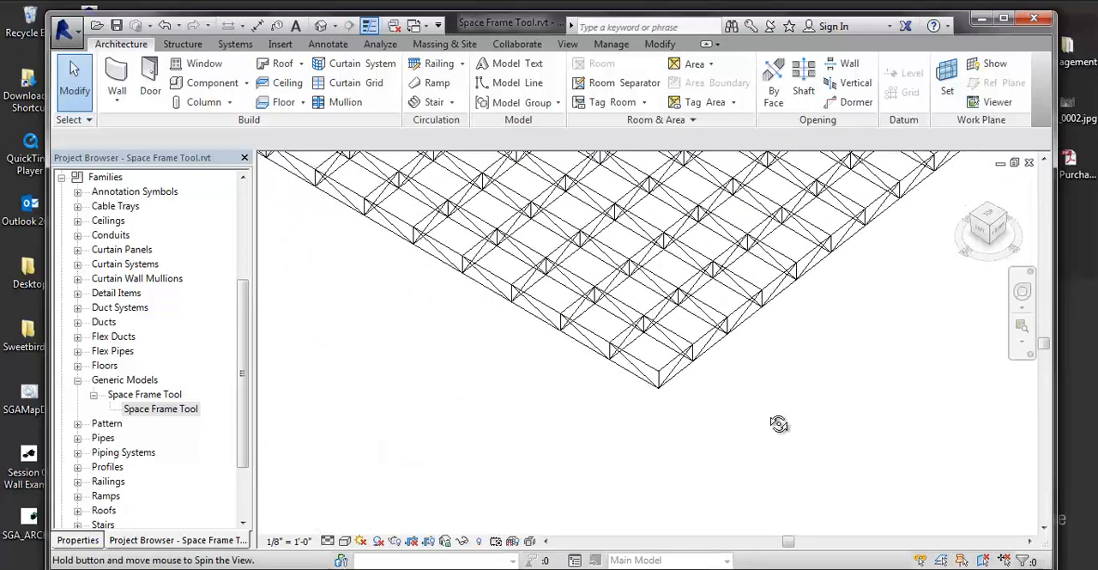
{"action": "left_click", "coordinate": [667, 354]}
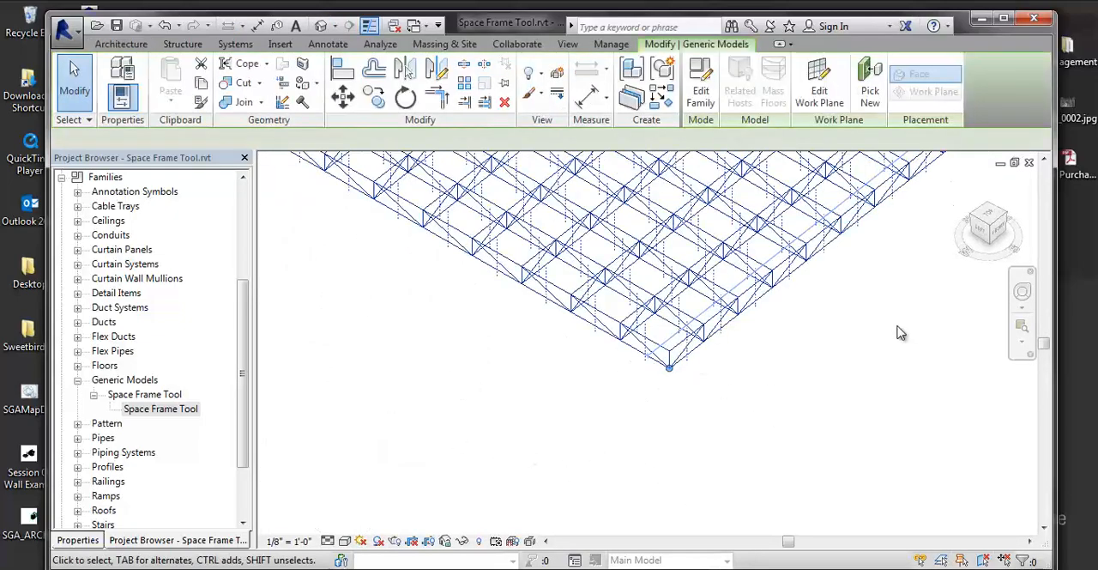
{"action": "middle_click_drag", "start_coordinate": [884, 338], "coordinate": [454, 343]}
{"action": "scroll", "coordinate": [758, 395], "scroll_direction": "down", "scroll_amount": 2}
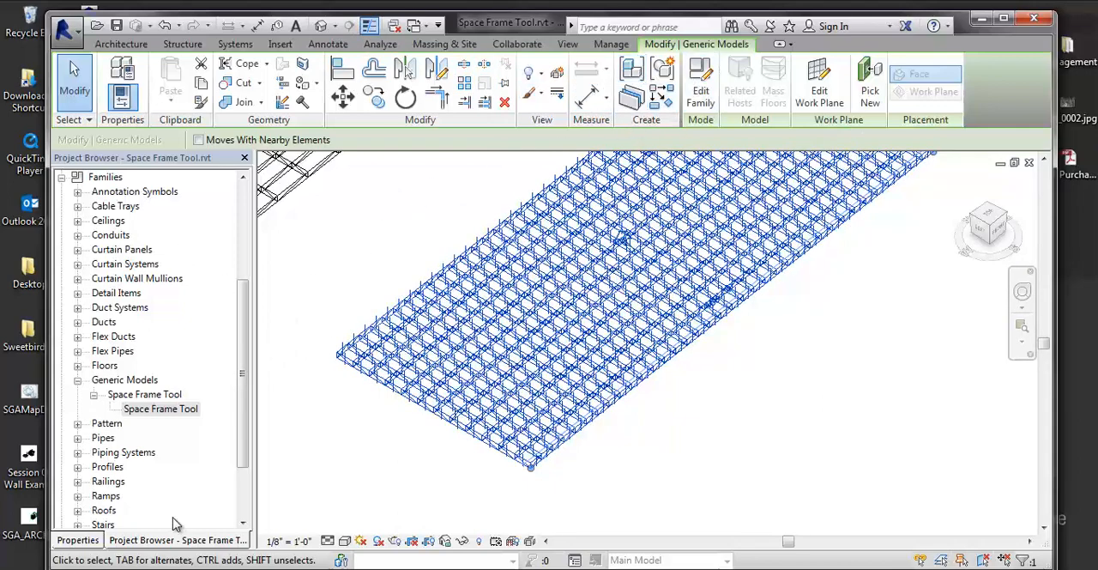
Set the Space Frame Width type parameter of the selected space frame to 100' 0".
{"action": "left_click", "coordinate": [79, 540]}
{"action": "left_click", "coordinate": [216, 236]}
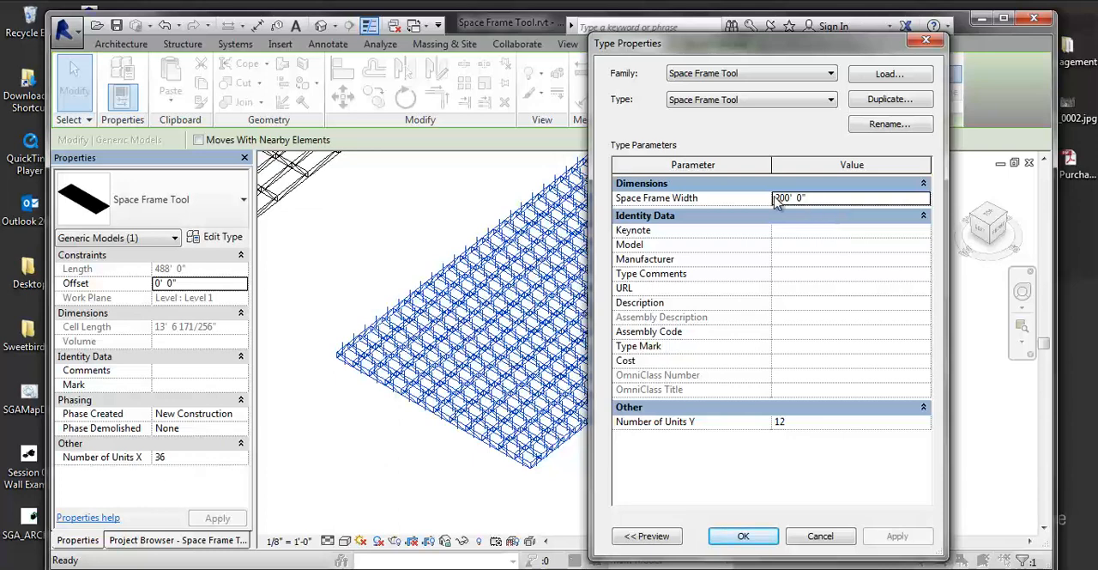
{"action": "left_click_drag", "start_coordinate": [815, 200], "coordinate": [750, 202]}
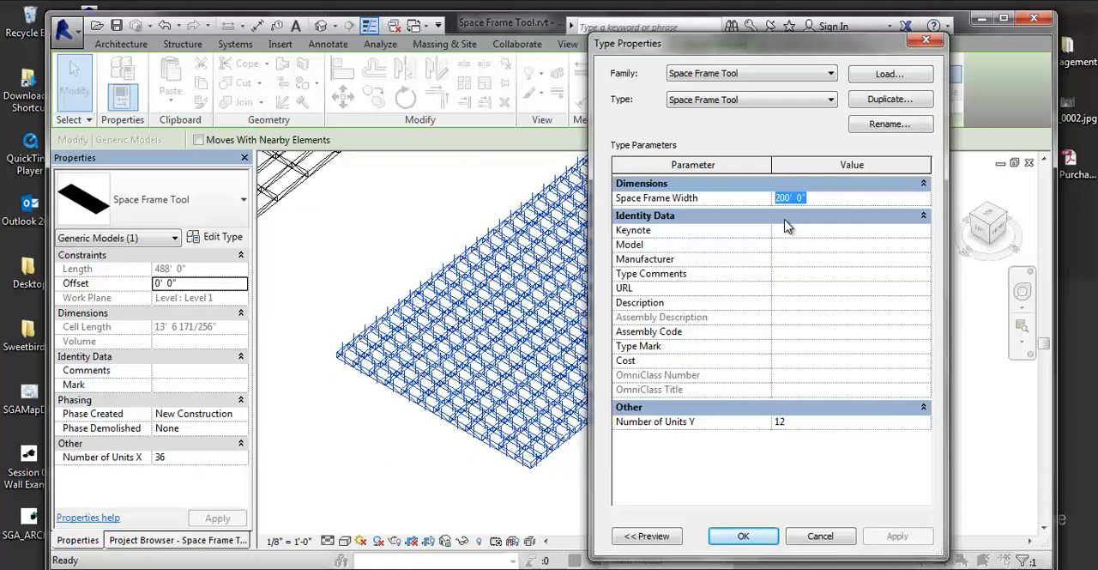
{"action": "type", "text": "4"}
{"action": "key", "text": "BackSpace"}
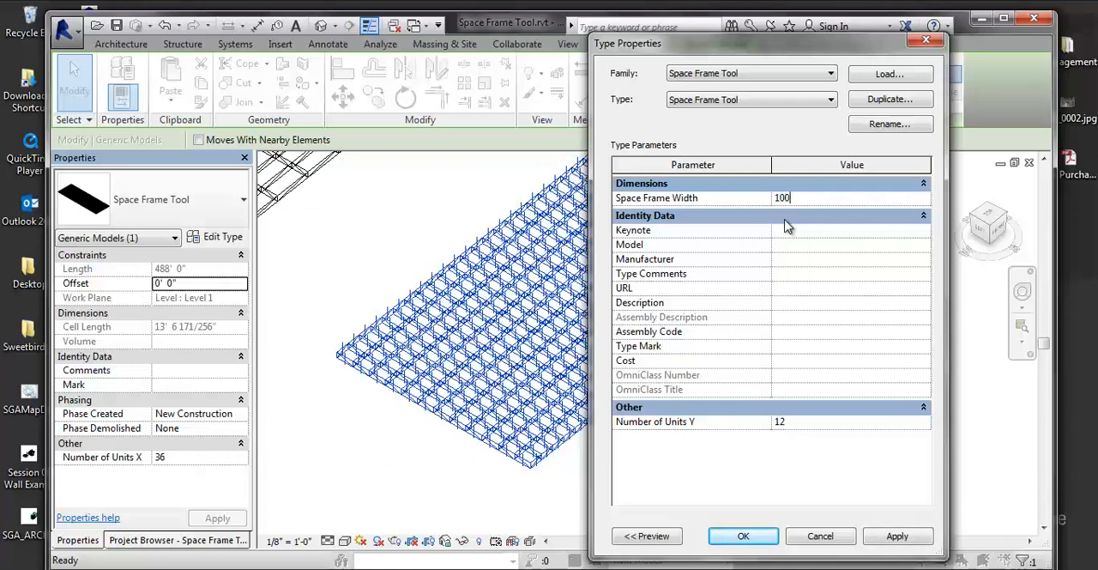
{"action": "type", "text": "100'"}
{"action": "key", "text": "Return"}
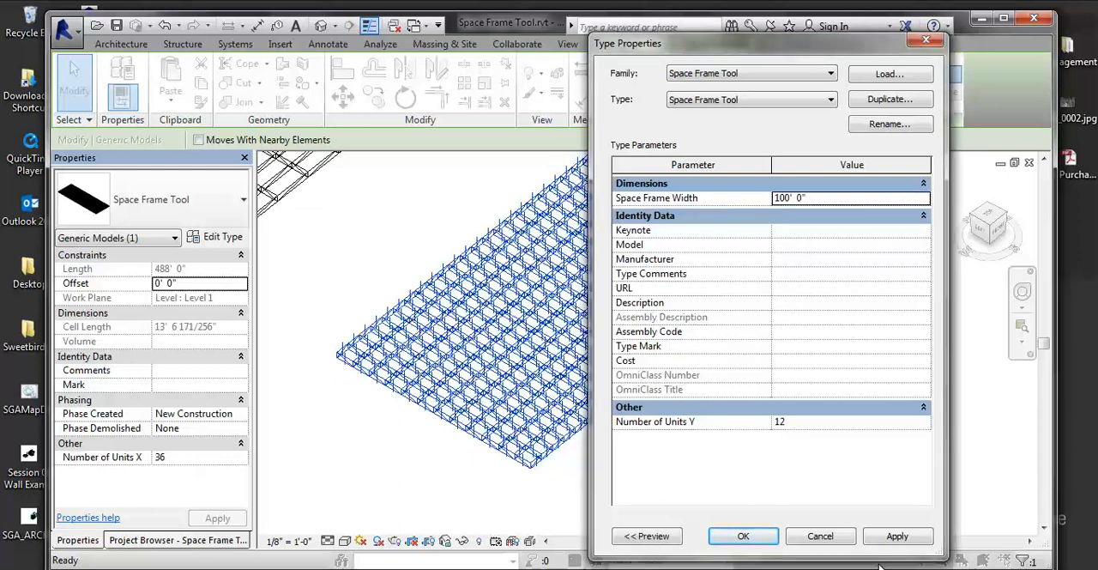
{"action": "left_click", "coordinate": [898, 535]}
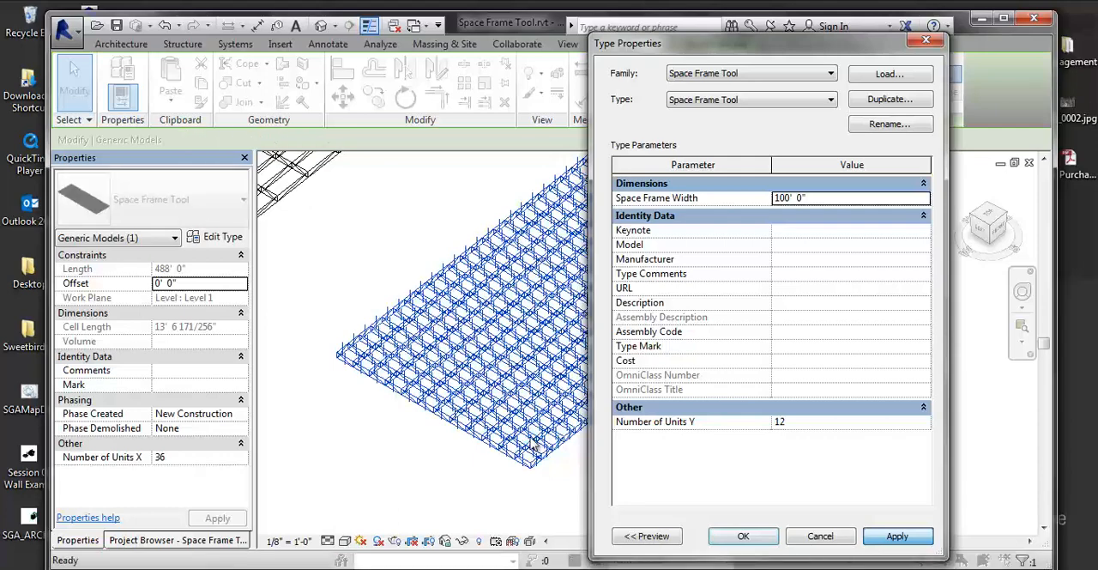
{"action": "left_click", "coordinate": [743, 535]}
Set the selected space frame's Number of Units X to 12.
{"action": "scroll", "coordinate": [661, 490], "scroll_direction": "up", "scroll_amount": 1}
{"action": "scroll", "coordinate": [600, 434], "scroll_direction": "down", "scroll_amount": 3}
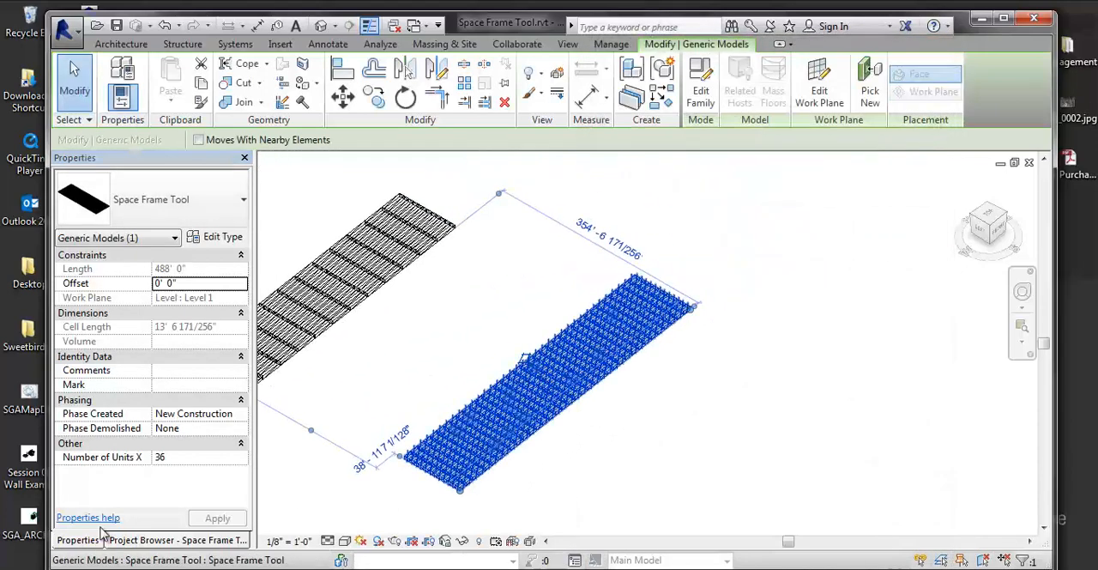
{"action": "left_click", "coordinate": [182, 457]}
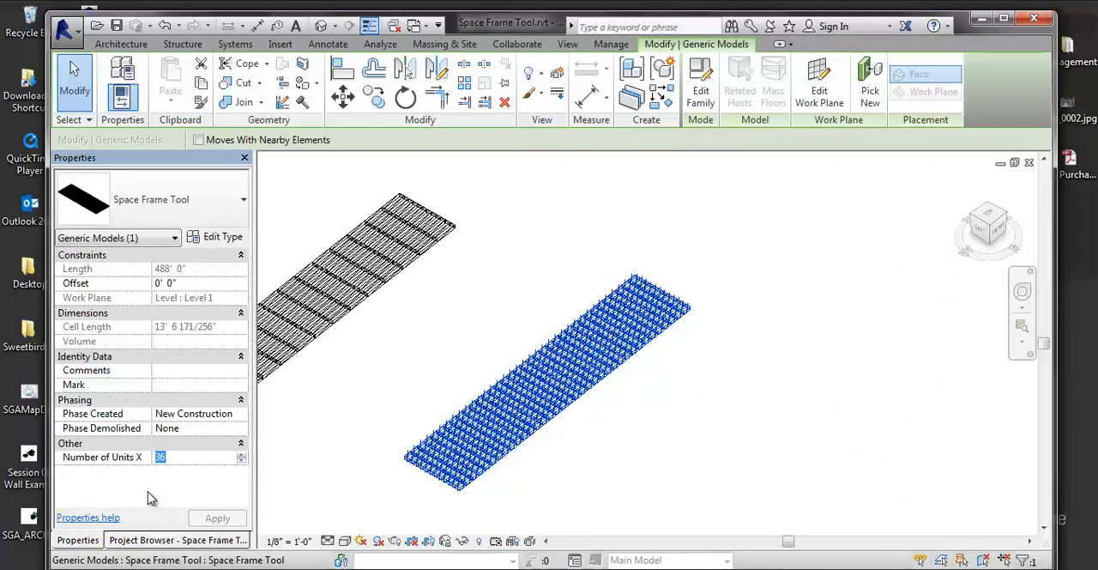
{"action": "type", "text": "12"}
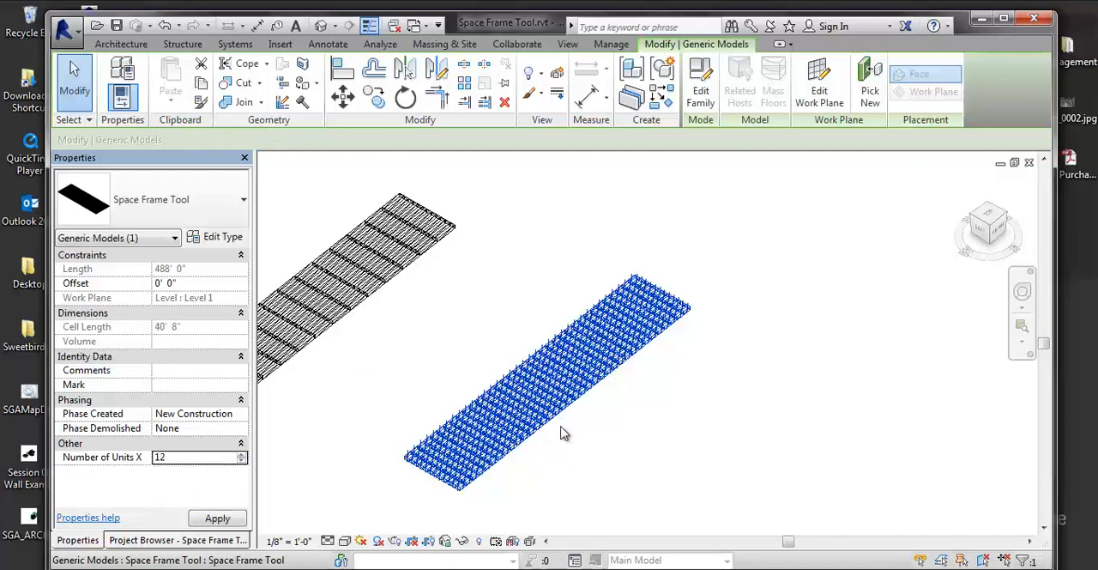
{"action": "scroll", "coordinate": [486, 477], "scroll_direction": "up", "scroll_amount": 3}
{"action": "scroll", "coordinate": [486, 479], "scroll_direction": "up", "scroll_amount": 2}
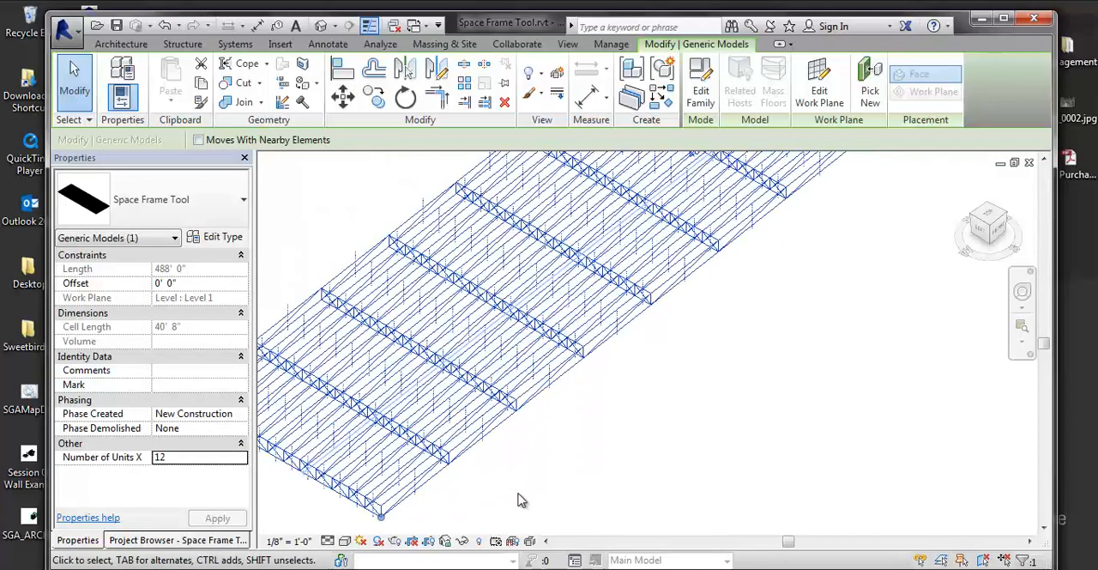
{"action": "scroll", "coordinate": [541, 480], "scroll_direction": "up", "scroll_amount": 5}
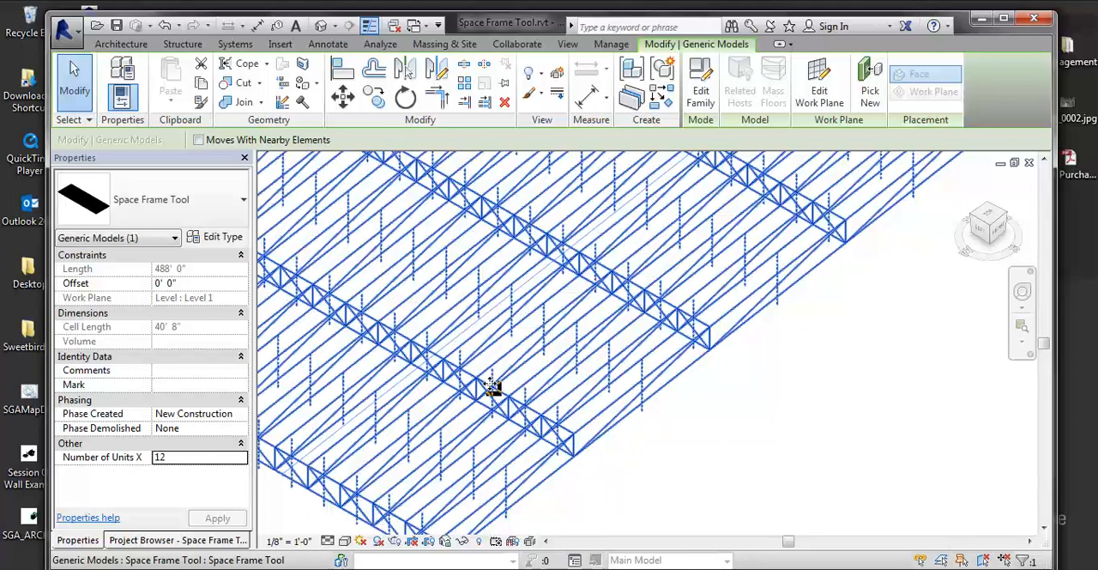
Open the space frame's family for editing and choose Number of Units X as the label of its lengthwise array.
{"action": "left_click", "coordinate": [701, 105]}
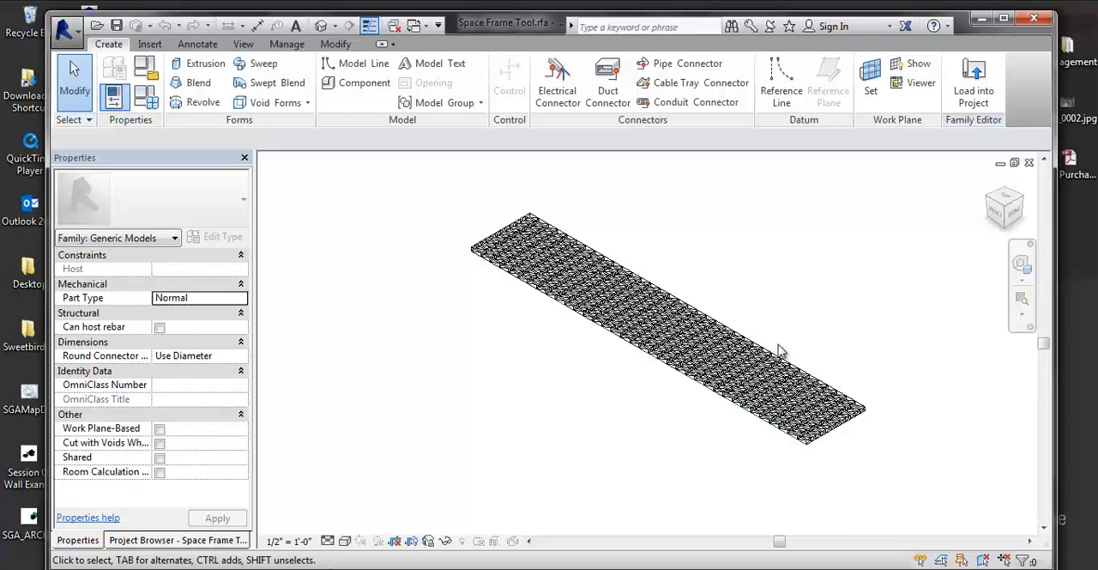
{"action": "scroll", "coordinate": [779, 351], "scroll_direction": "up", "scroll_amount": 5}
{"action": "left_click", "coordinate": [781, 428]}
{"action": "scroll", "coordinate": [781, 428], "scroll_direction": "down", "scroll_amount": 2}
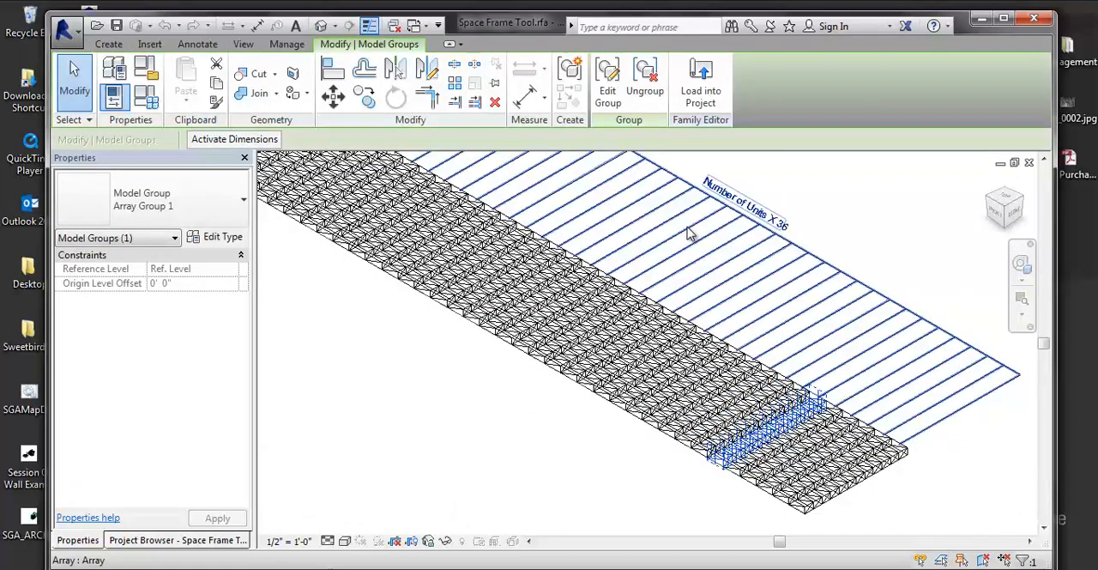
{"action": "left_click", "coordinate": [715, 228]}
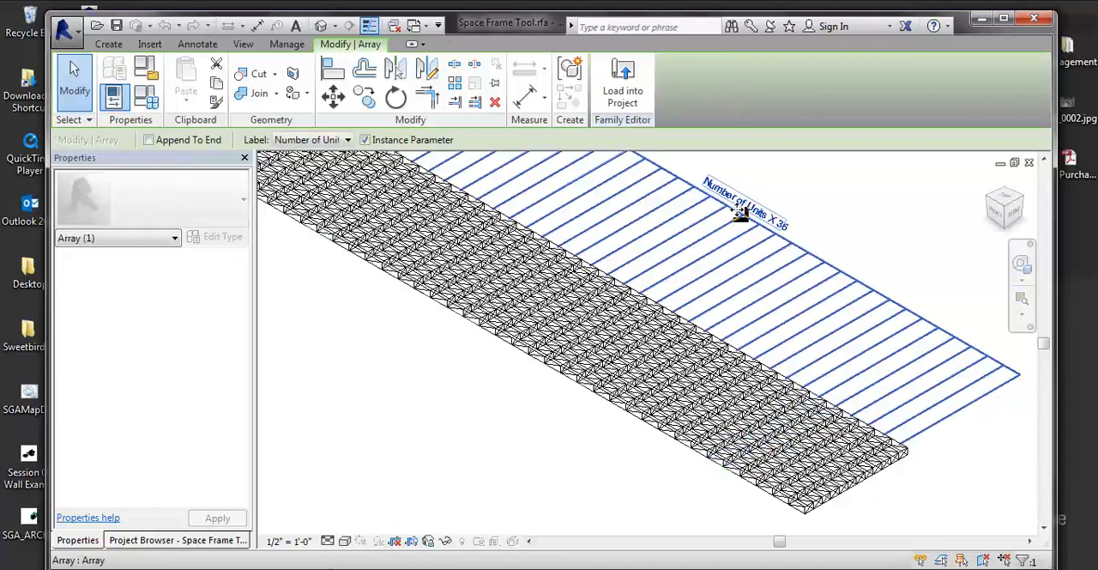
{"action": "left_click", "coordinate": [343, 140]}
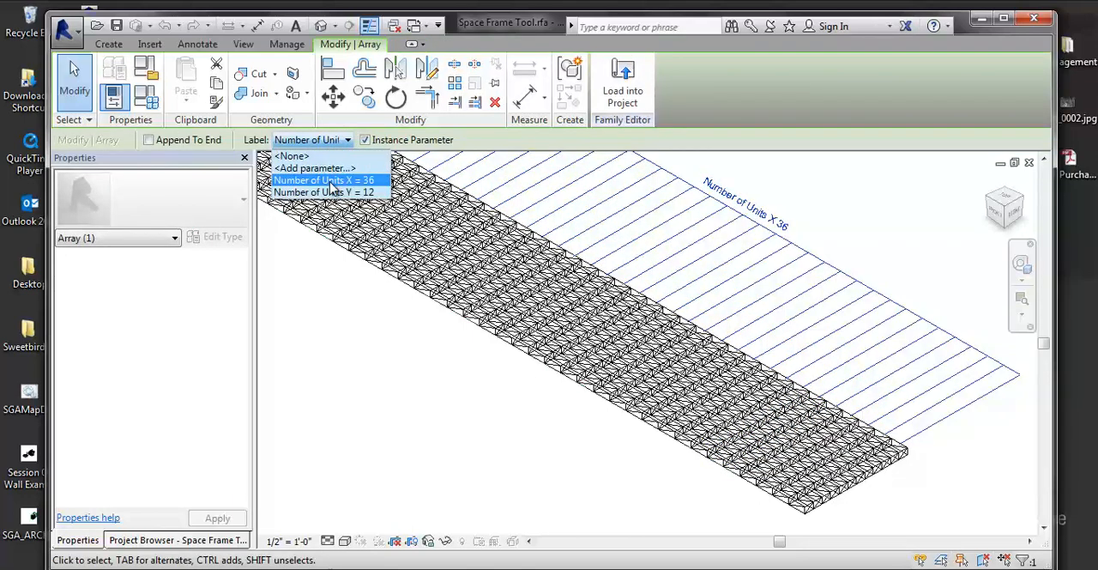
{"action": "left_click", "coordinate": [331, 182]}
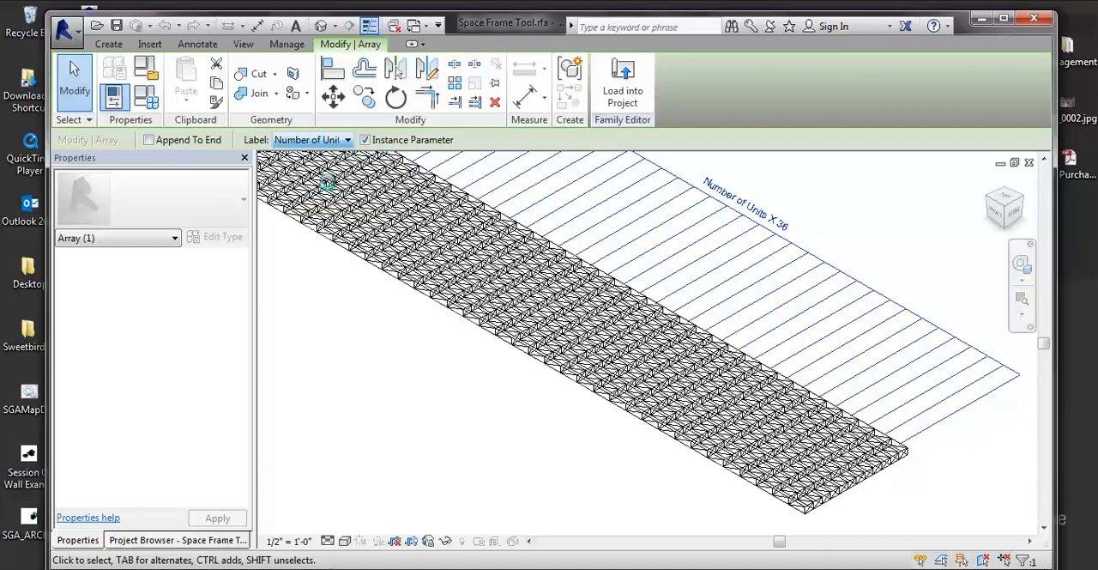
Review the family's length, width, cell length formula and unit-count parameters in Family Types, and accept them.
{"action": "left_click", "coordinate": [145, 107]}
{"action": "left_click_drag", "start_coordinate": [816, 108], "coordinate": [342, 95]}
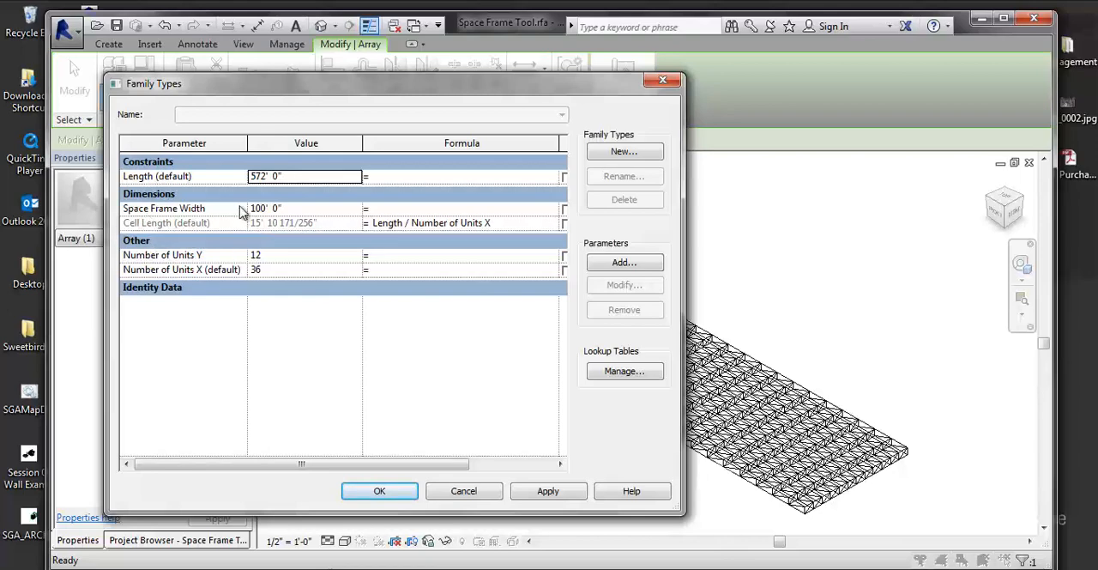
{"action": "left_click", "coordinate": [556, 492]}
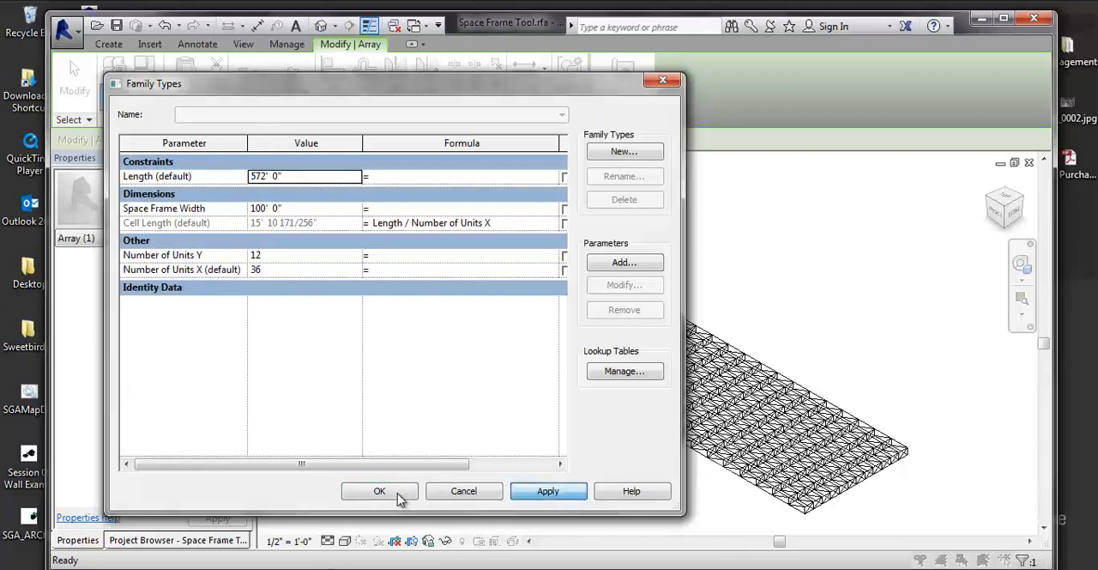
{"action": "left_click", "coordinate": [380, 491]}
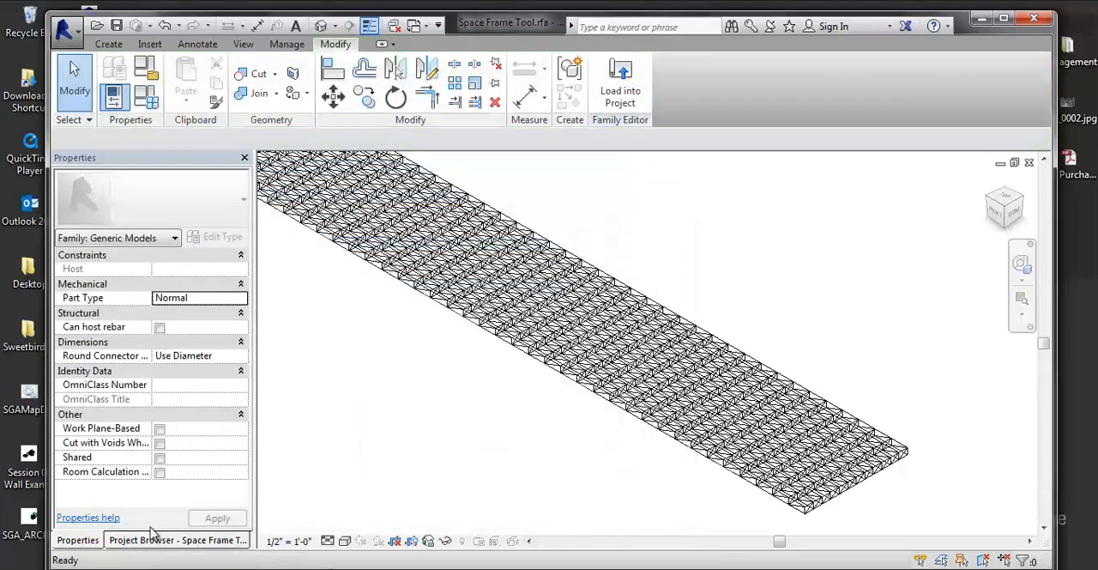
Open the family's Ref. Level floor plan view.
{"action": "left_click", "coordinate": [146, 541]}
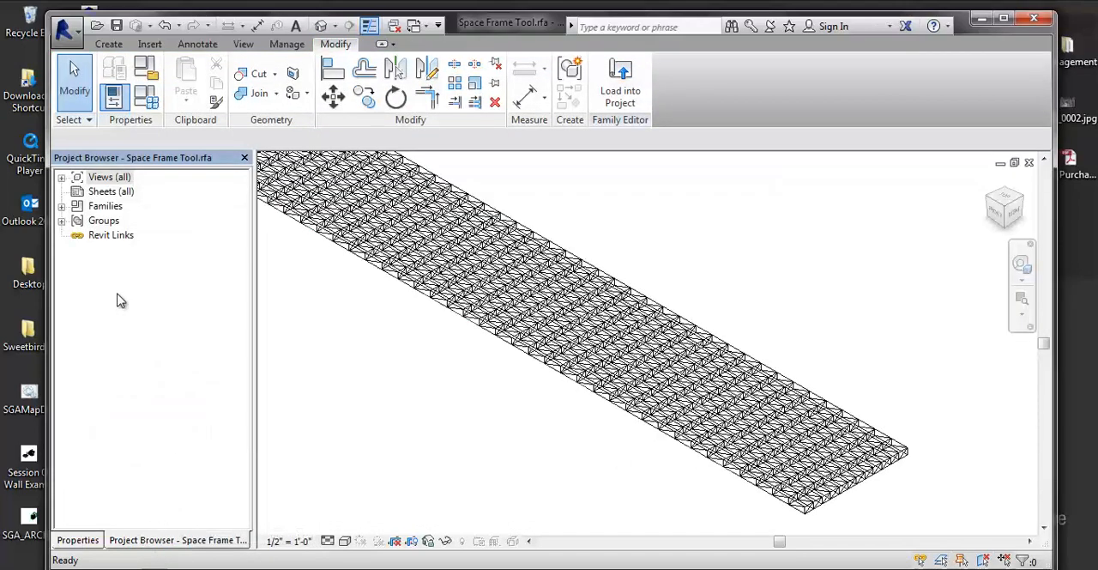
{"action": "left_click", "coordinate": [62, 178]}
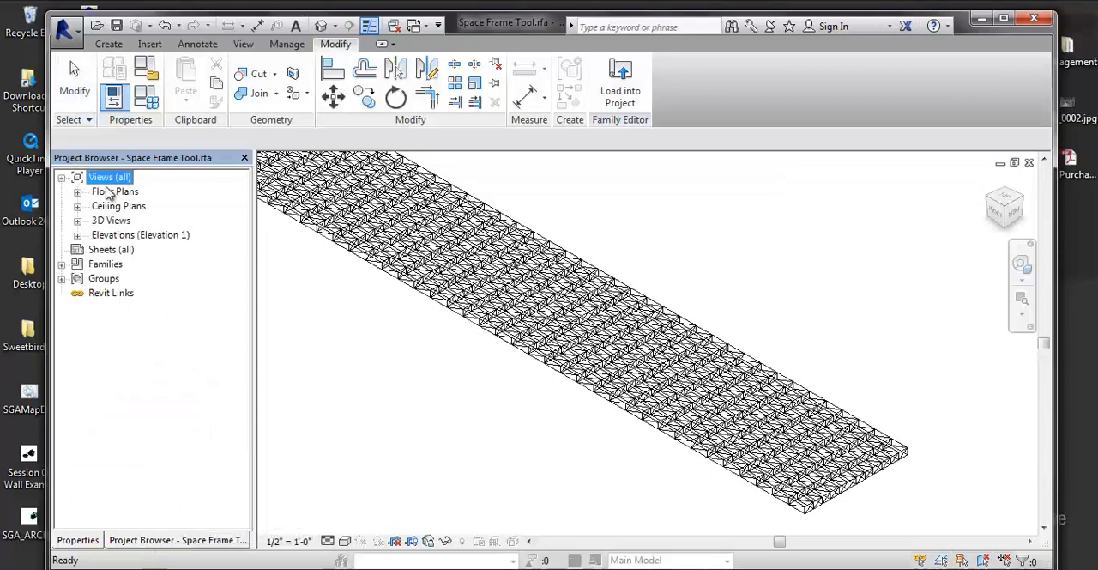
{"action": "left_click", "coordinate": [109, 192]}
{"action": "left_click", "coordinate": [77, 192]}
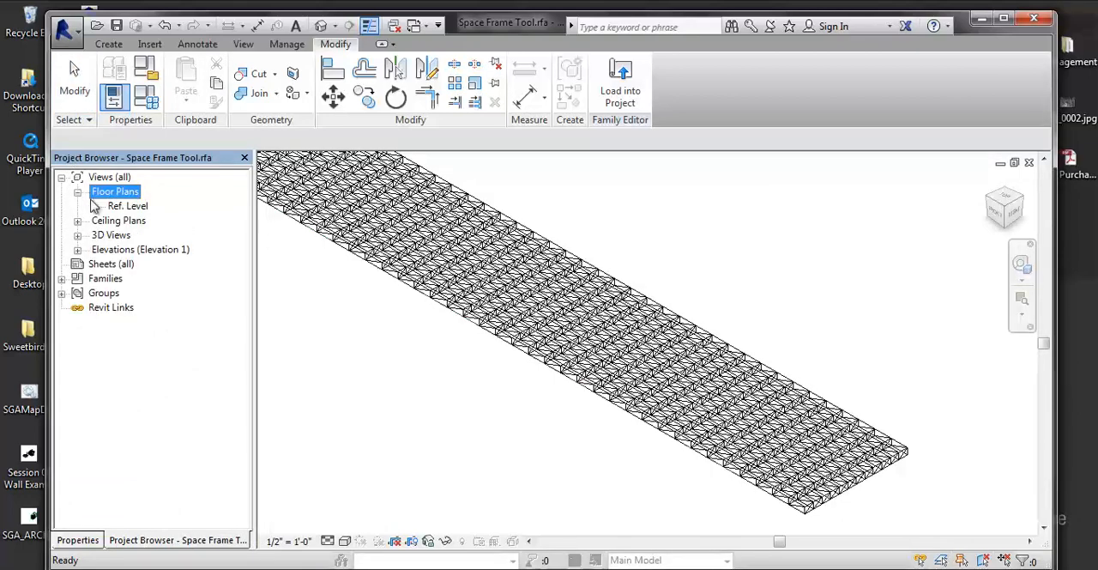
{"action": "double_click", "coordinate": [122, 207]}
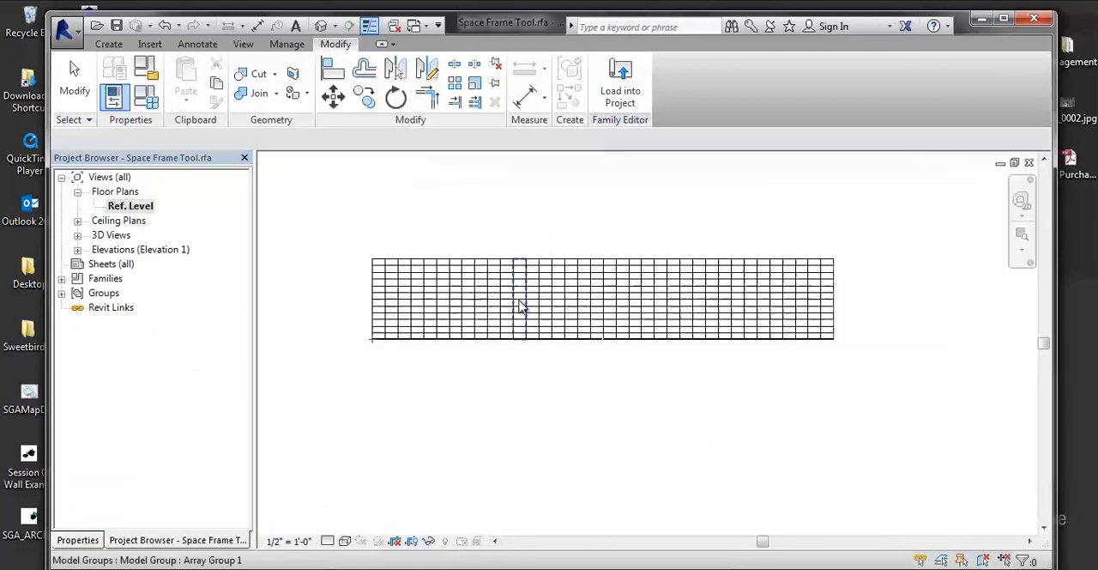
Edit the end array group of the space frame and open its nested Cell Array family for editing.
{"action": "scroll", "coordinate": [401, 334], "scroll_direction": "up", "scroll_amount": 5}
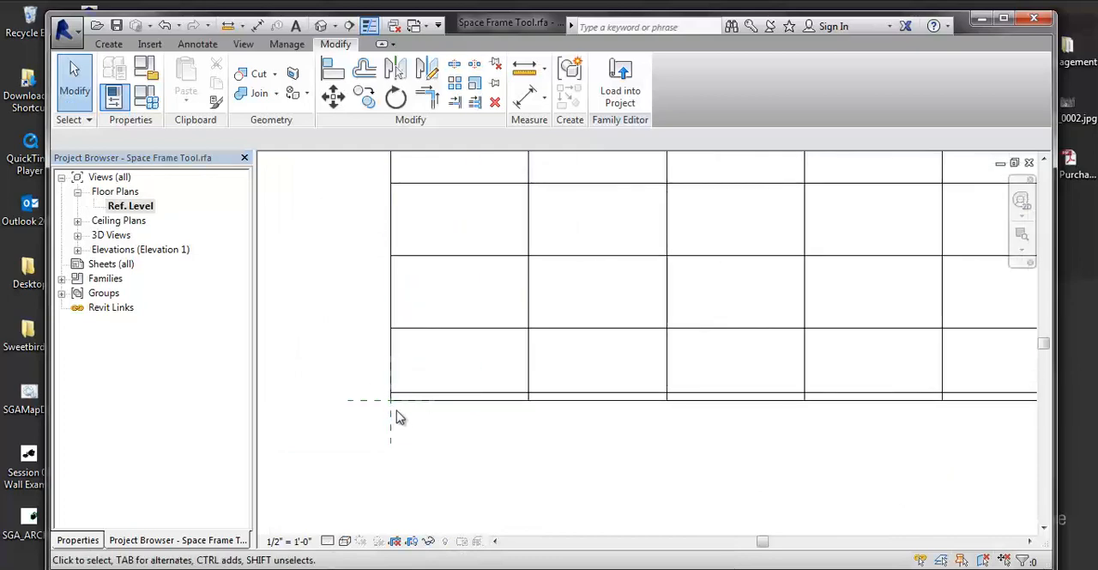
{"action": "scroll", "coordinate": [393, 411], "scroll_direction": "down", "scroll_amount": 5}
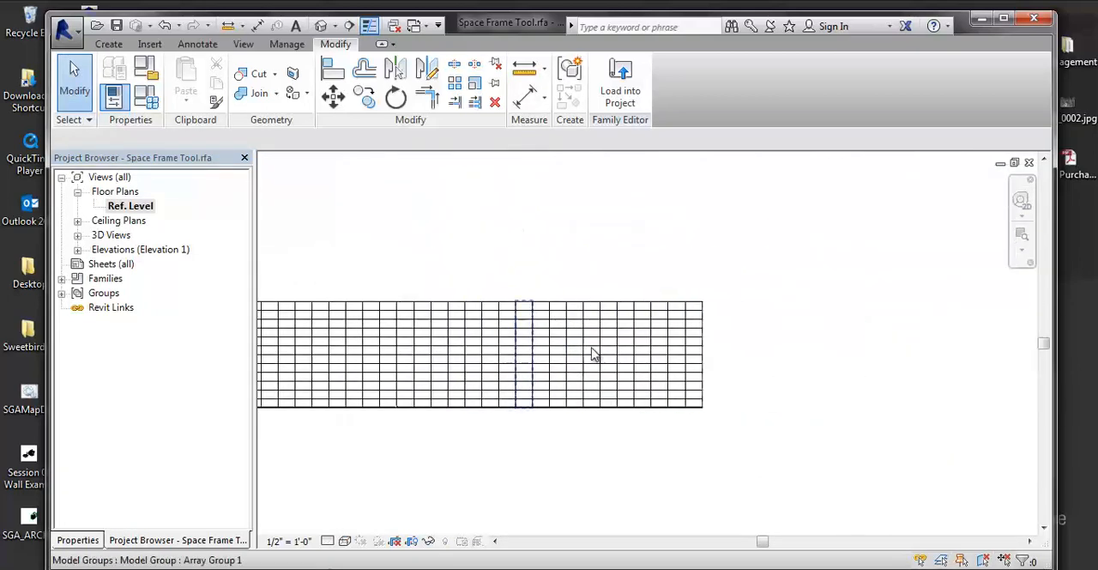
{"action": "left_click", "coordinate": [692, 332]}
{"action": "scroll", "coordinate": [686, 324], "scroll_direction": "up", "scroll_amount": 5}
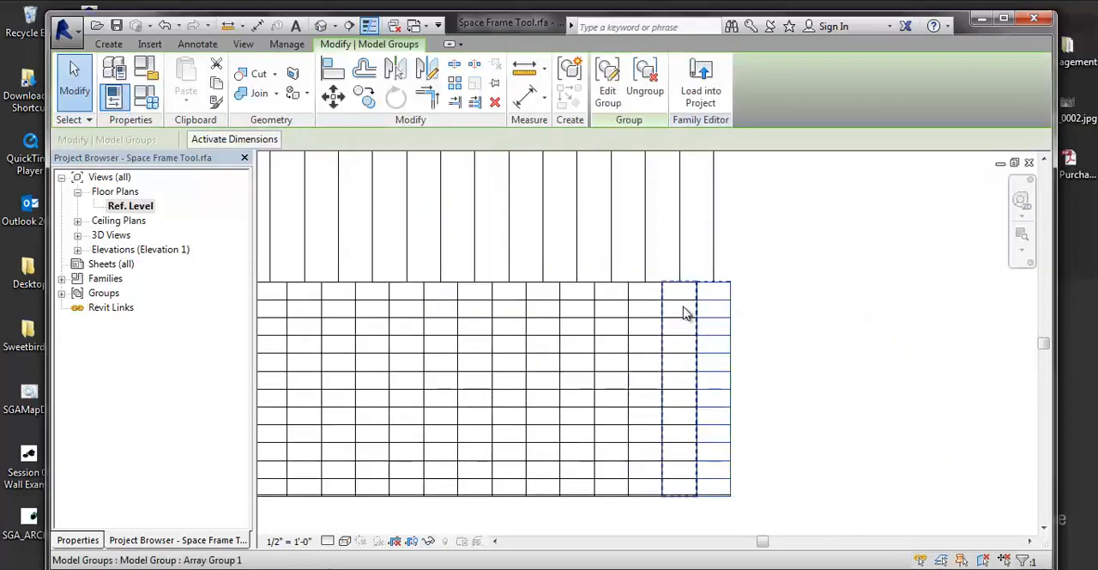
{"action": "left_click", "coordinate": [612, 93]}
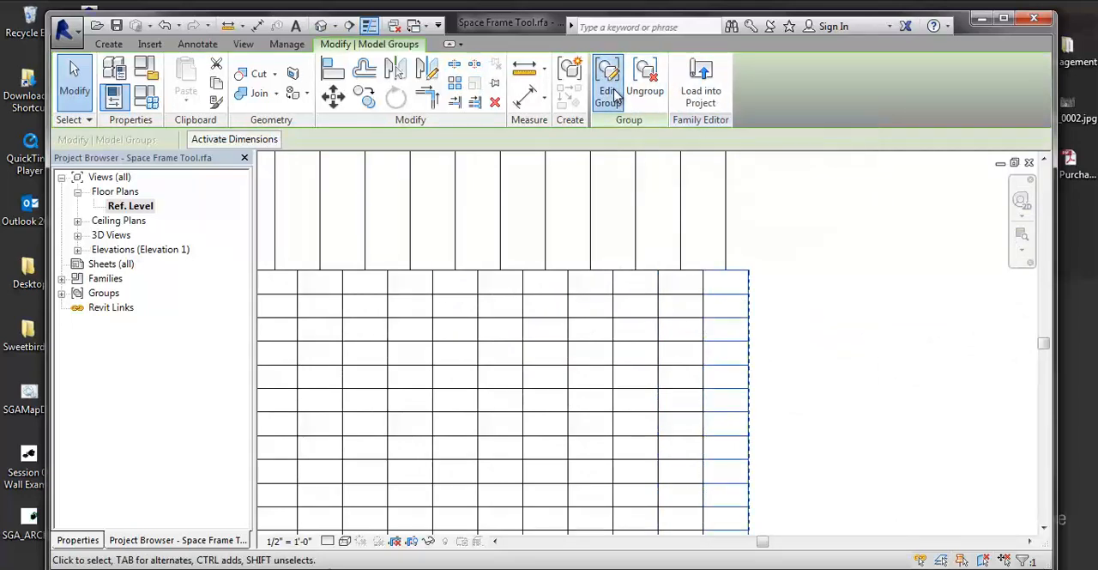
{"action": "left_click", "coordinate": [746, 278]}
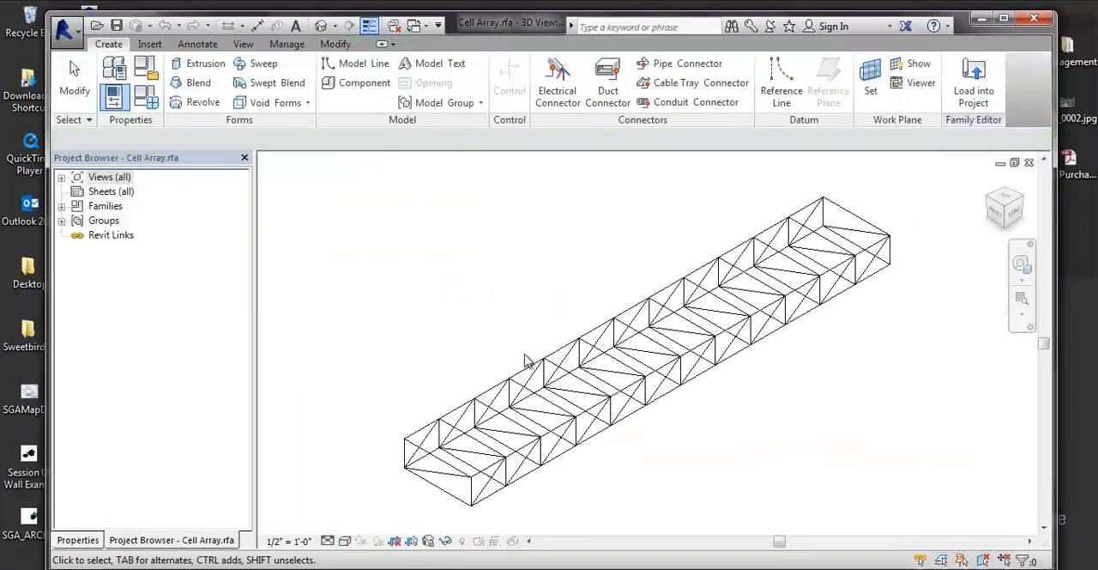
Open the Cell Array family's Ref. Level floor plan view.
{"action": "left_click", "coordinate": [480, 517]}
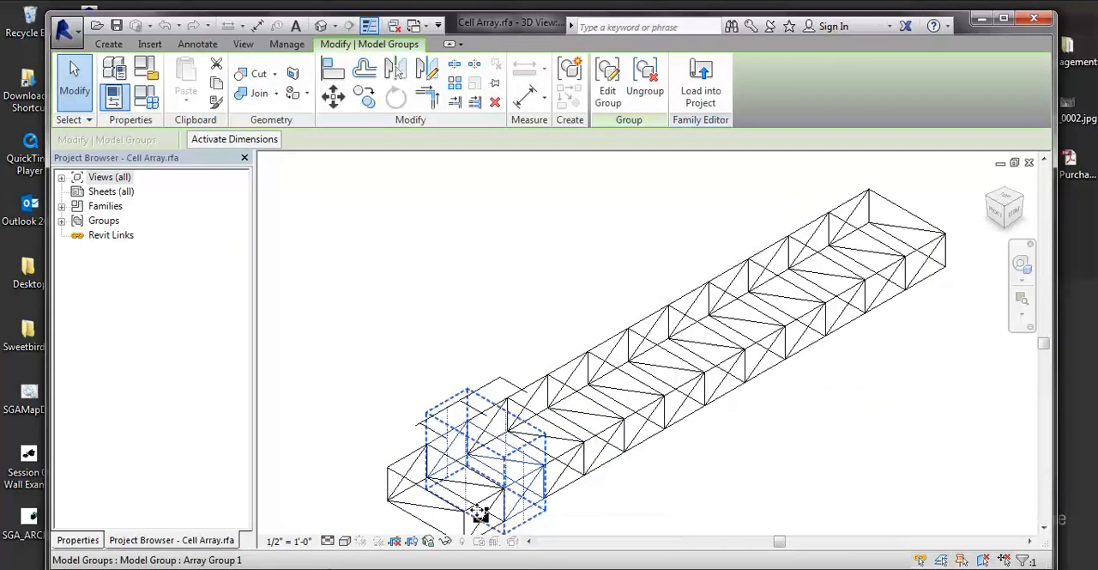
{"action": "left_click", "coordinate": [86, 540]}
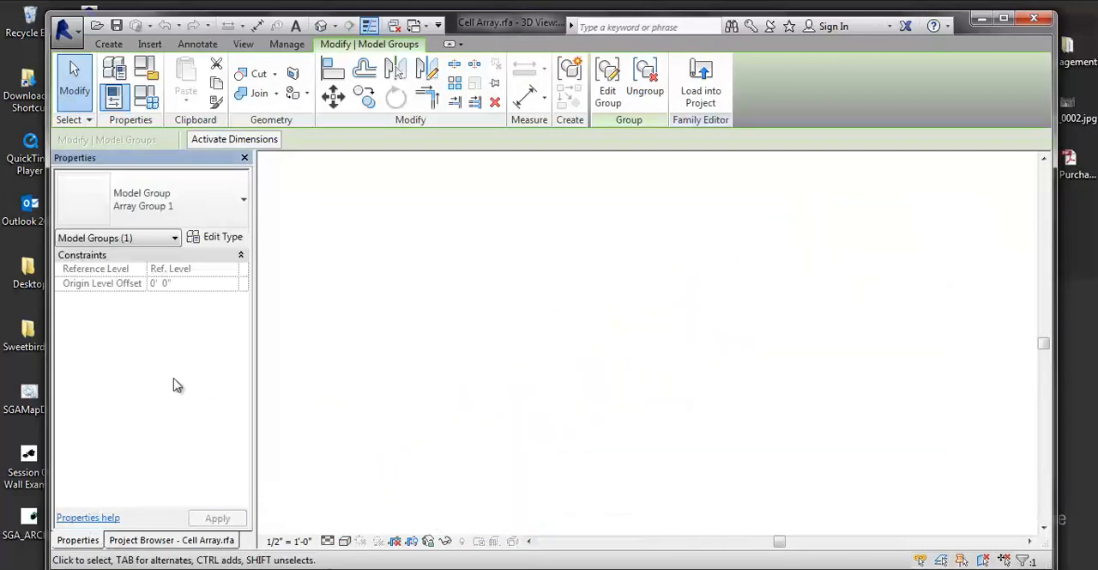
{"action": "left_click", "coordinate": [159, 539]}
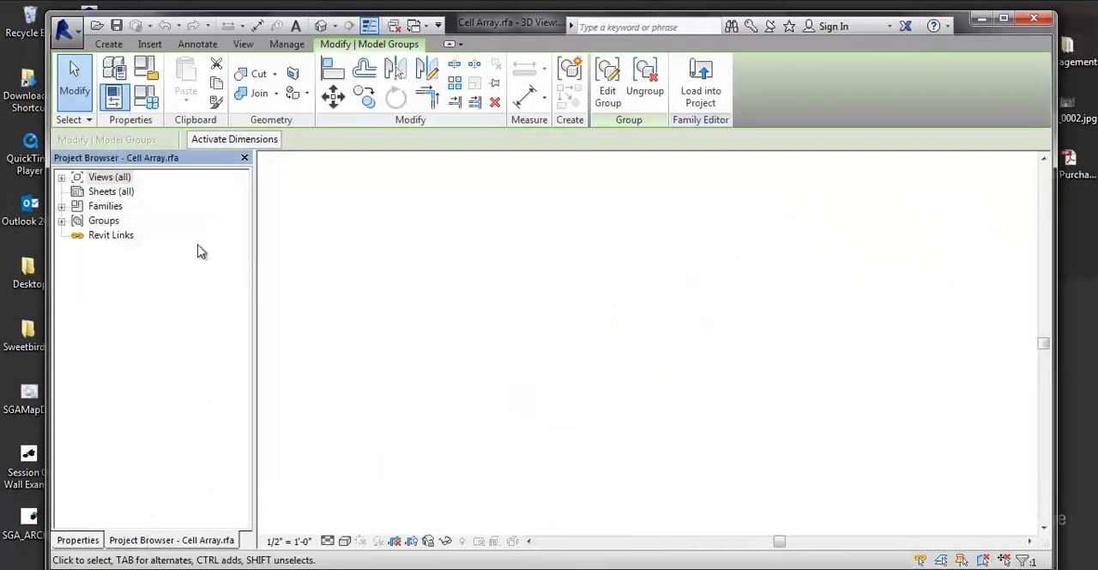
{"action": "left_click", "coordinate": [61, 177]}
{"action": "left_click", "coordinate": [115, 191]}
{"action": "left_click", "coordinate": [79, 192]}
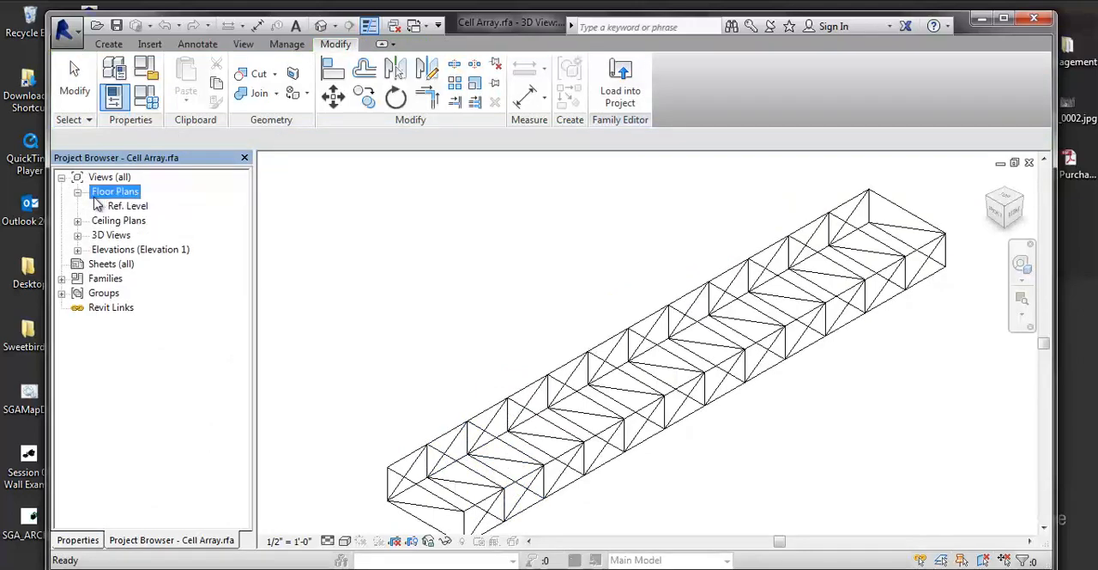
{"action": "left_click", "coordinate": [120, 208]}
{"action": "double_click", "coordinate": [120, 206]}
{"action": "scroll", "coordinate": [566, 322], "scroll_direction": "down", "scroll_amount": 1}
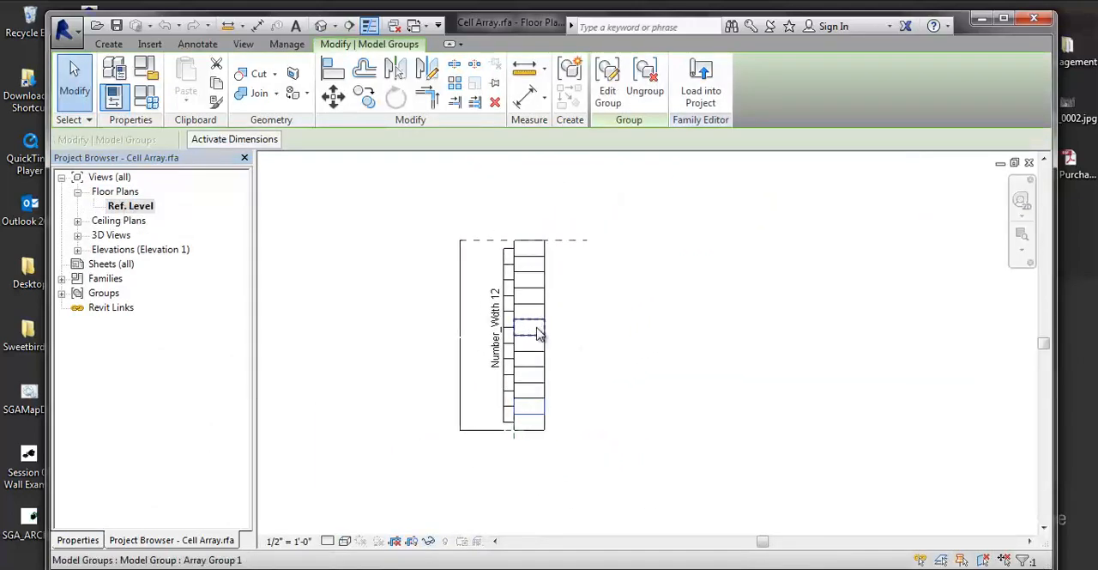
{"action": "scroll", "coordinate": [506, 301], "scroll_direction": "up", "scroll_amount": 3}
{"action": "scroll", "coordinate": [485, 296], "scroll_direction": "down", "scroll_amount": 2}
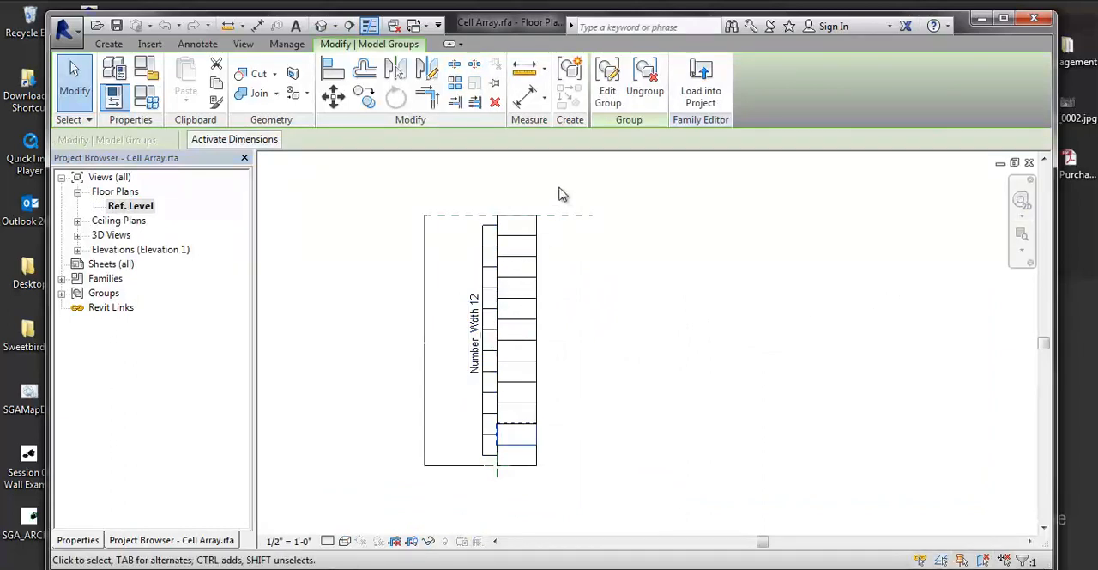
Inspect the Total Width reference plane, the end cell group and the Number_Wdth array in the Cell Array plan.
{"action": "left_click", "coordinate": [555, 218]}
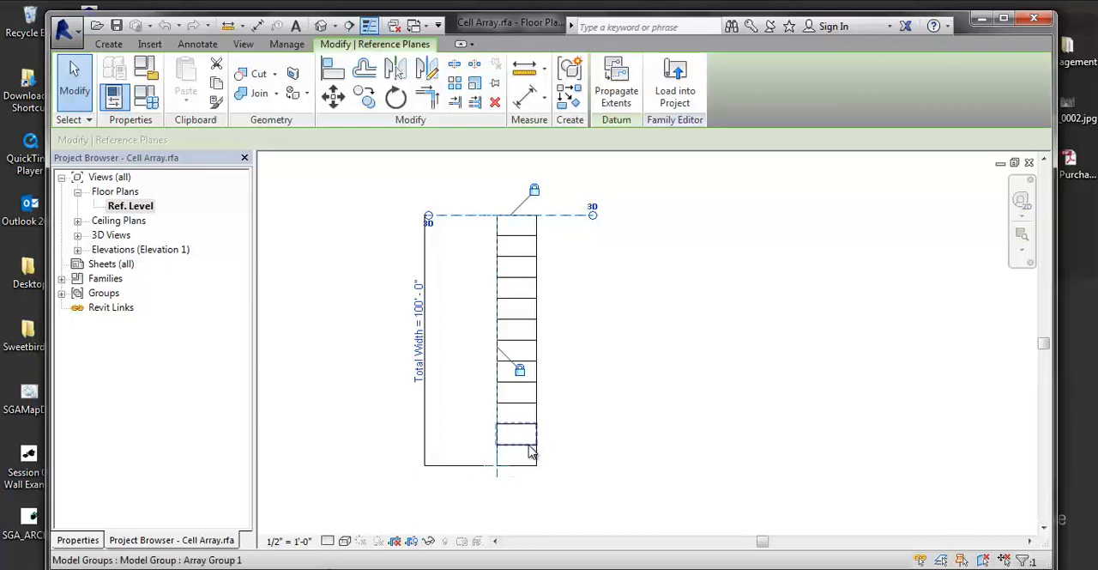
{"action": "scroll", "coordinate": [529, 449], "scroll_direction": "up", "scroll_amount": 2}
{"action": "left_click", "coordinate": [546, 463]}
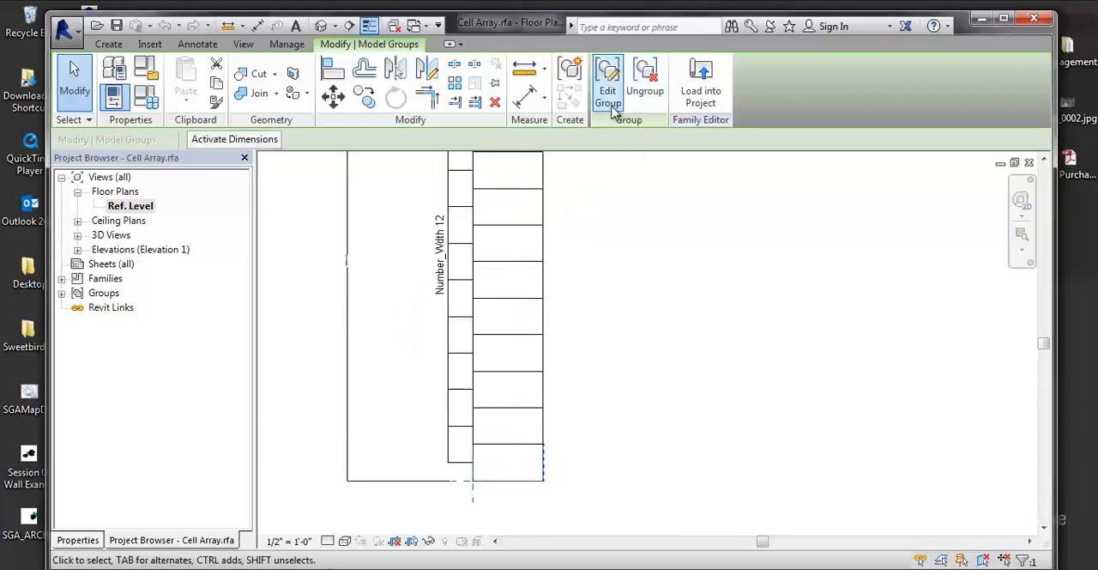
{"action": "left_click", "coordinate": [439, 243]}
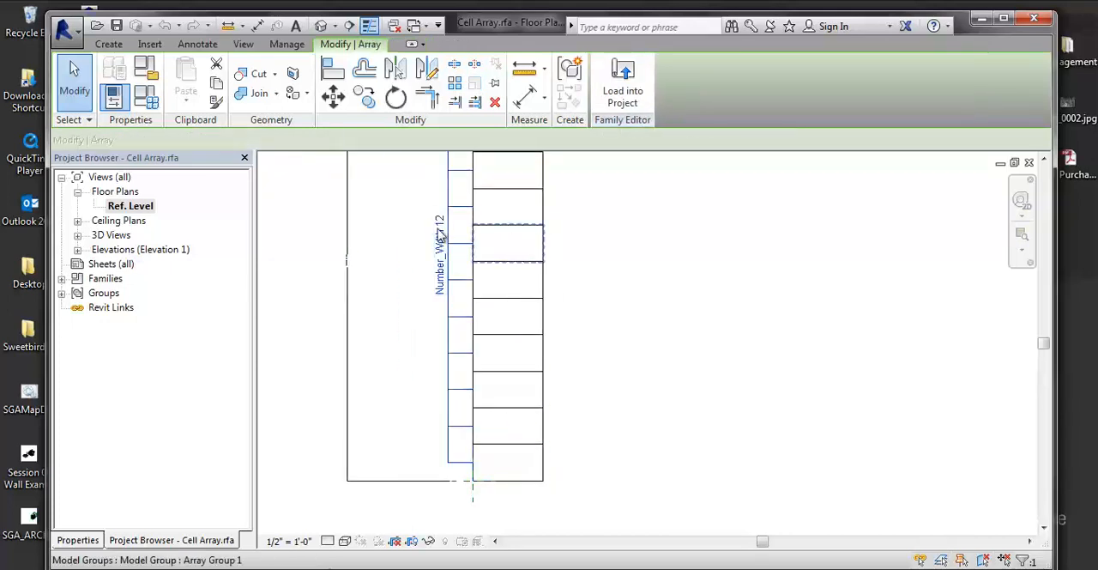
Review the Cell Array's total width, frame width formula, frame length and Number_Wdth parameters in Family Types, and accept them.
{"action": "left_click", "coordinate": [144, 100]}
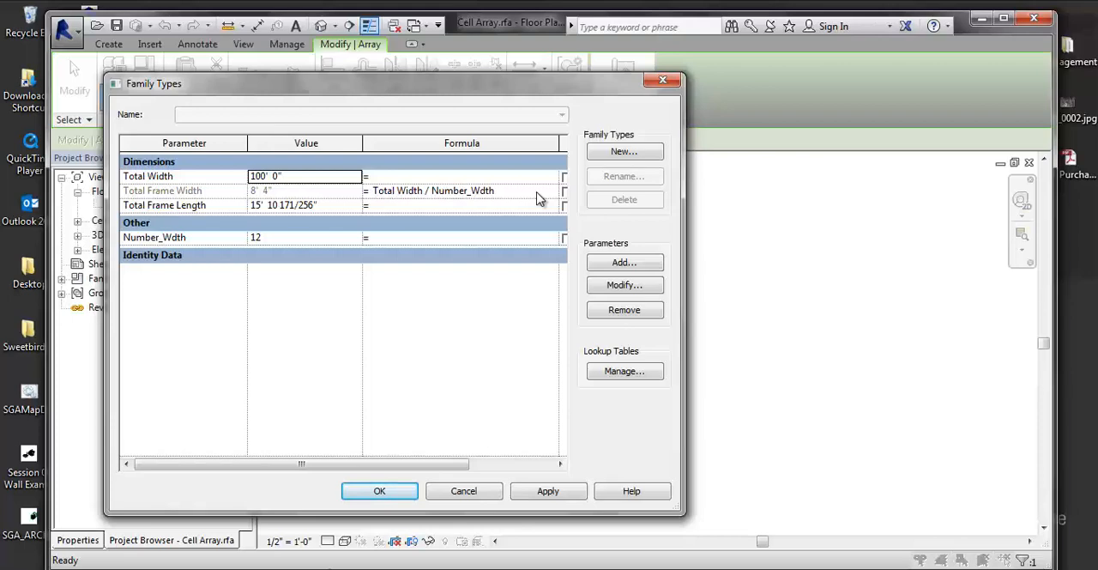
{"action": "left_click", "coordinate": [532, 496]}
{"action": "left_click", "coordinate": [404, 496]}
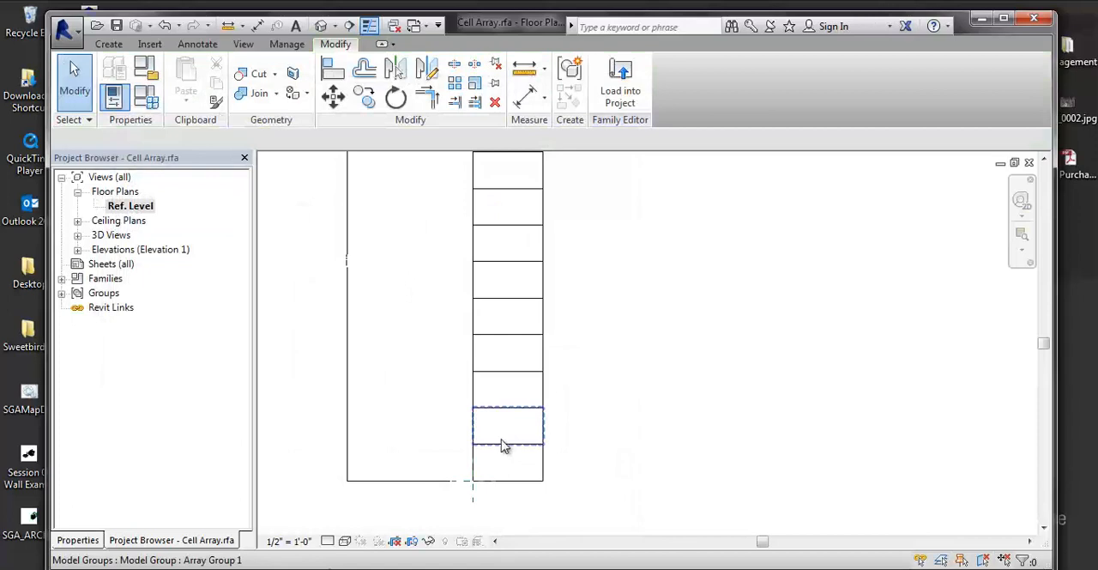
Edit the second cell's array group and open its nested Cell Frame family for editing.
{"action": "left_click", "coordinate": [504, 446]}
{"action": "left_click", "coordinate": [608, 90]}
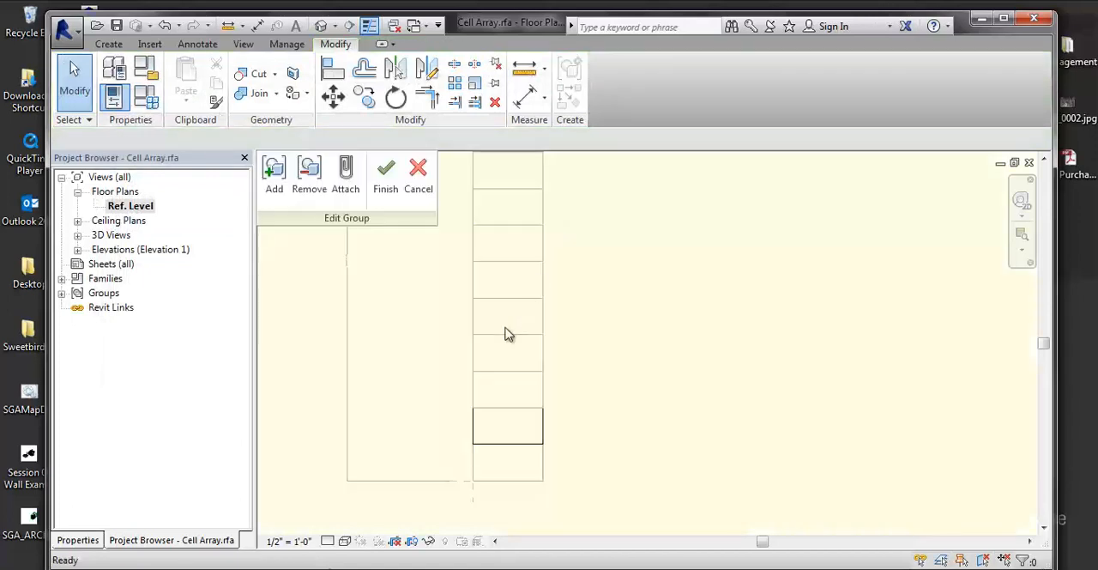
{"action": "left_click", "coordinate": [523, 421]}
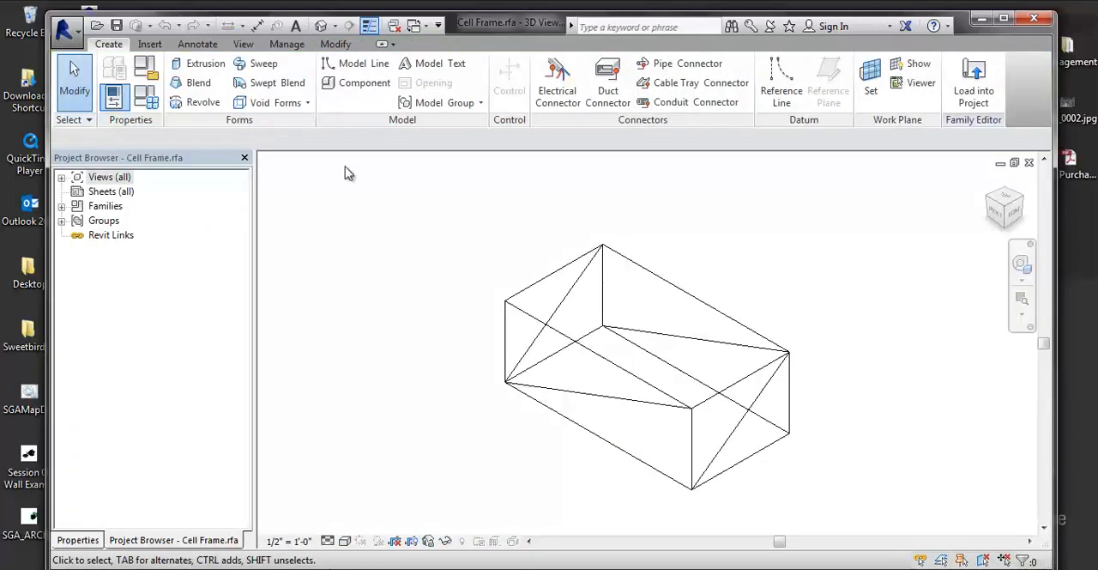
Examine the Cell Frame's panels and review its Cell Width, Cell Length and Cell Depth parameters in Family Types, accepting them.
{"action": "scroll", "coordinate": [611, 317], "scroll_direction": "up", "scroll_amount": 4}
{"action": "left_click", "coordinate": [611, 299]}
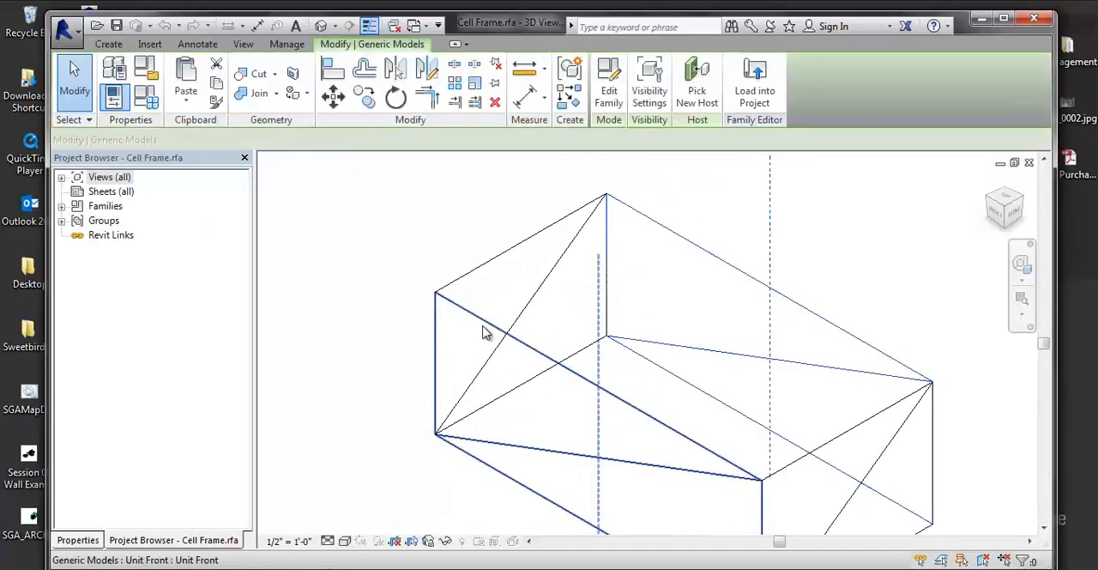
{"action": "scroll", "coordinate": [489, 332], "scroll_direction": "down", "scroll_amount": 1}
{"action": "middle_click_drag", "start_coordinate": [495, 342], "coordinate": [446, 298]}
{"action": "scroll", "coordinate": [555, 290], "scroll_direction": "down", "scroll_amount": 3}
{"action": "left_click", "coordinate": [148, 97]}
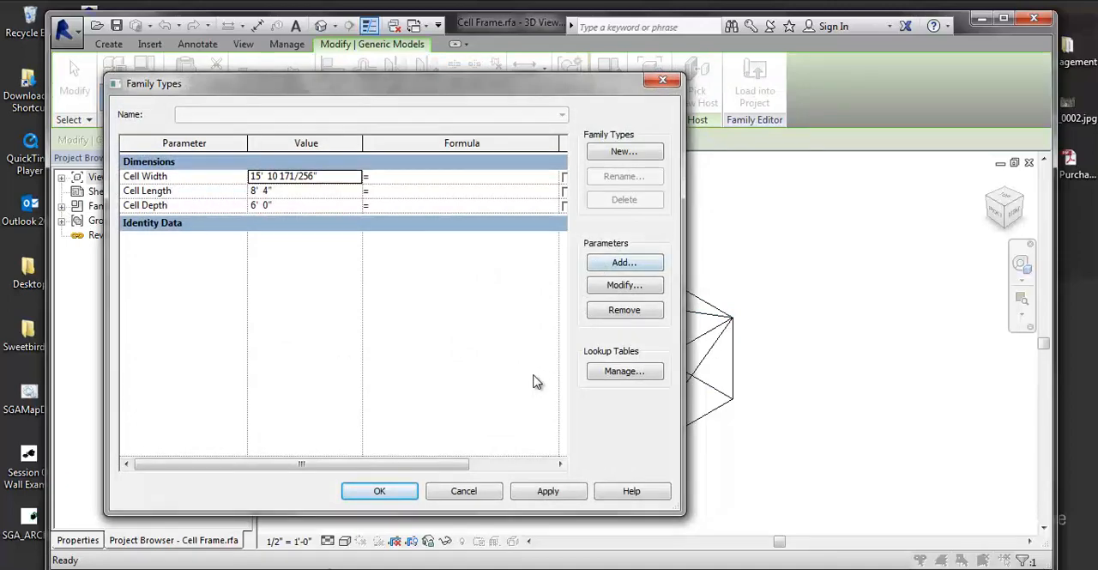
{"action": "left_click", "coordinate": [547, 494]}
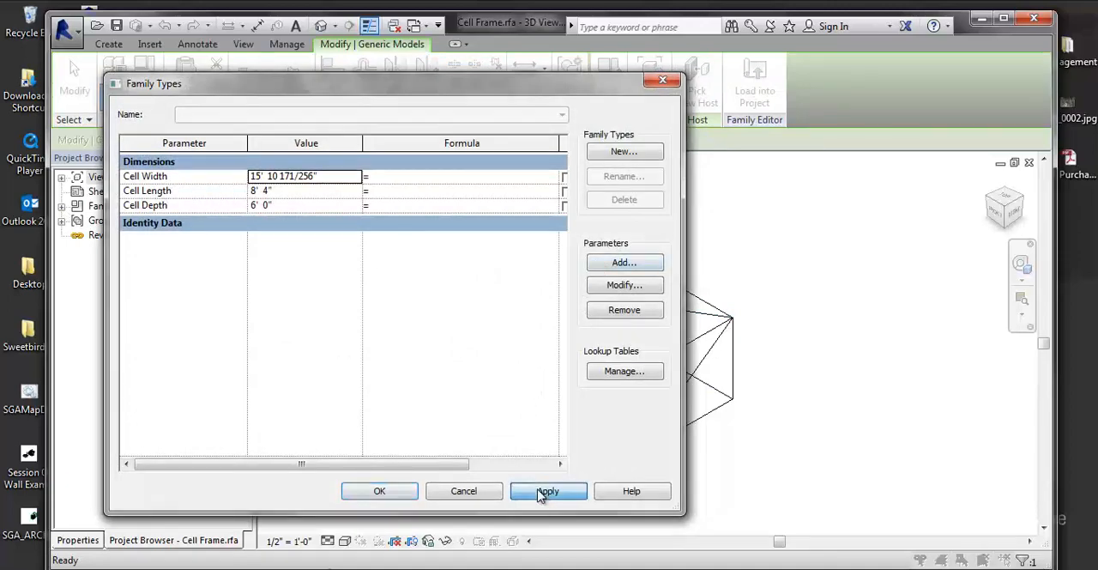
{"action": "left_click", "coordinate": [384, 493]}
{"action": "middle_click_drag", "start_coordinate": [471, 404], "coordinate": [461, 406]}
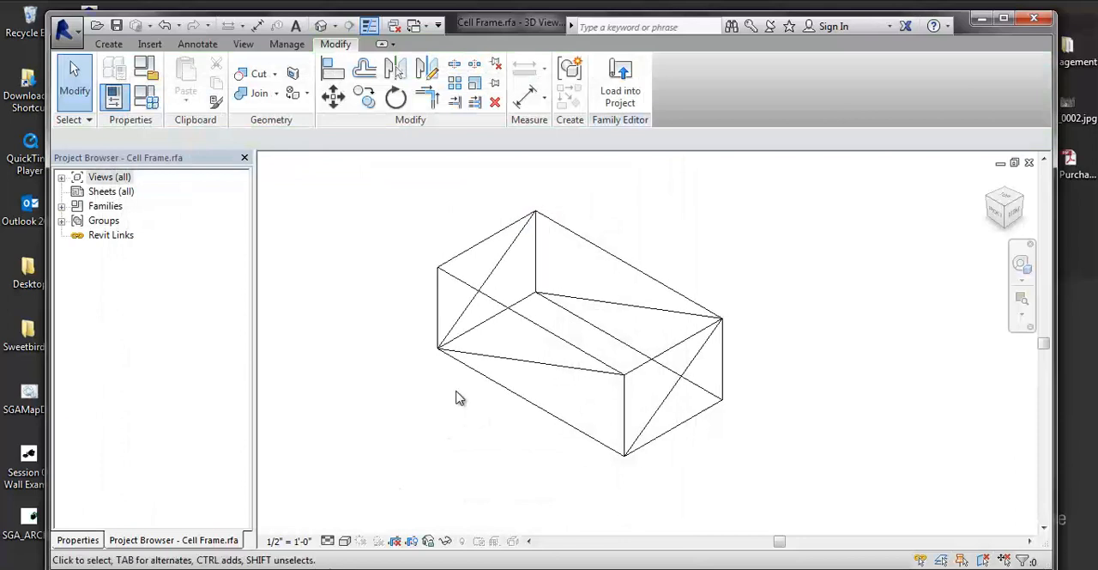
Open the nested Unit Front family for editing and review its Front_Width and Front_Depth parameters in Family Types.
{"action": "left_click", "coordinate": [479, 365]}
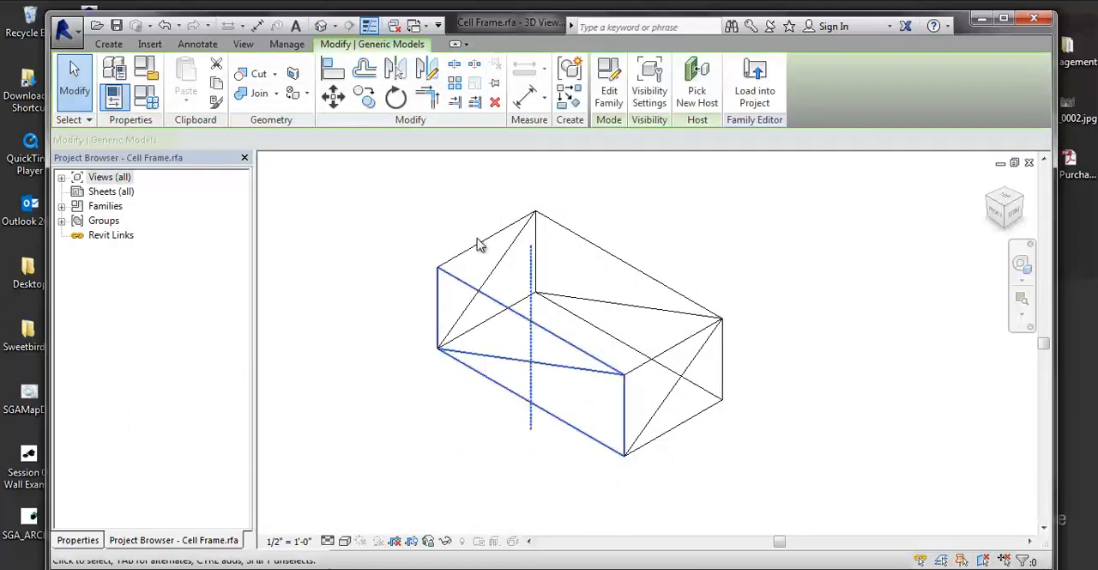
{"action": "left_click", "coordinate": [603, 92]}
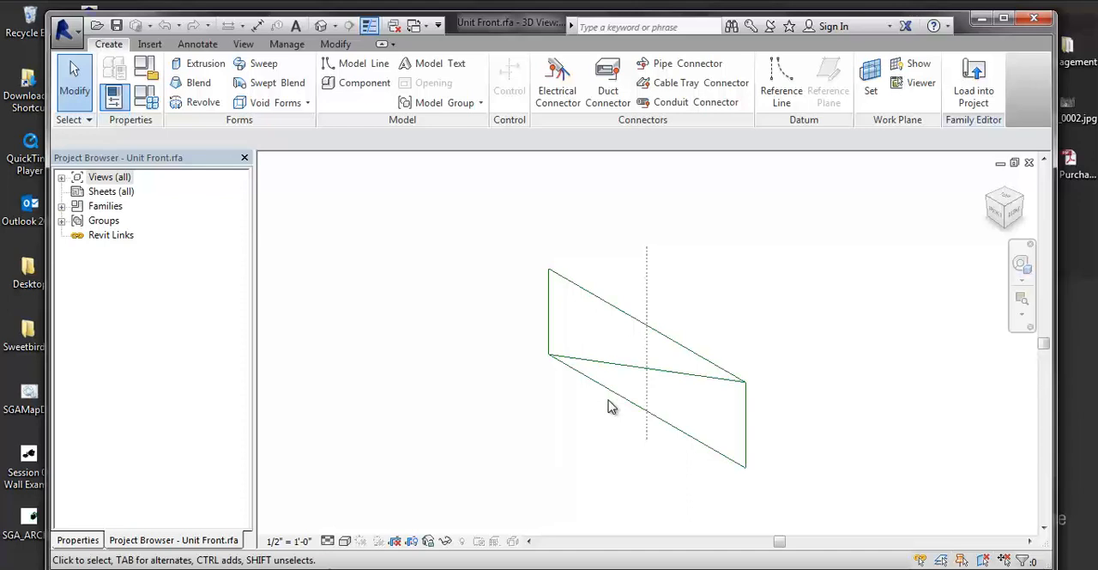
{"action": "left_click", "coordinate": [150, 74]}
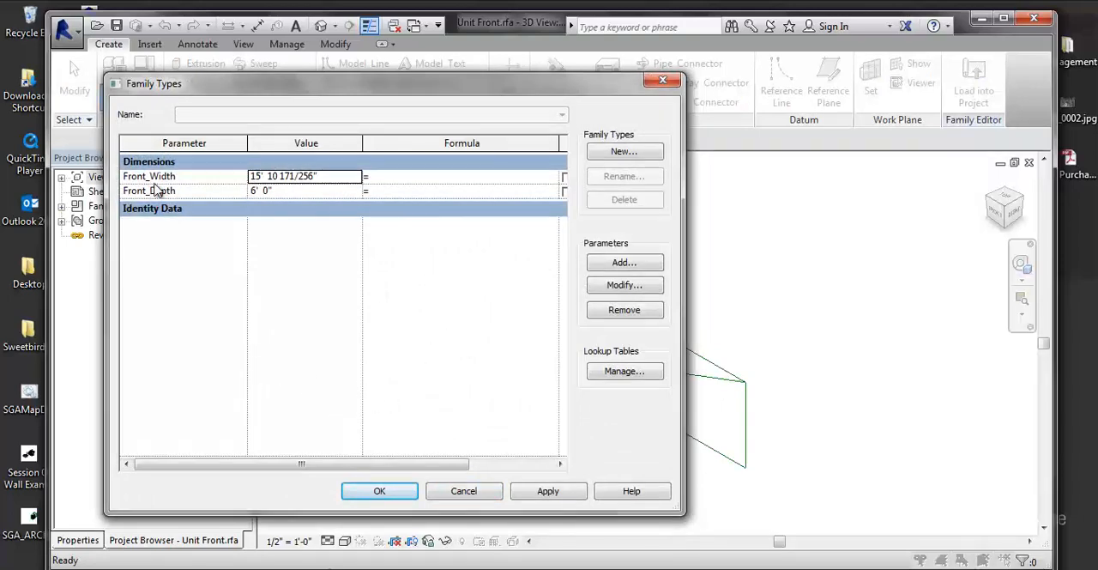
{"action": "left_click", "coordinate": [405, 490]}
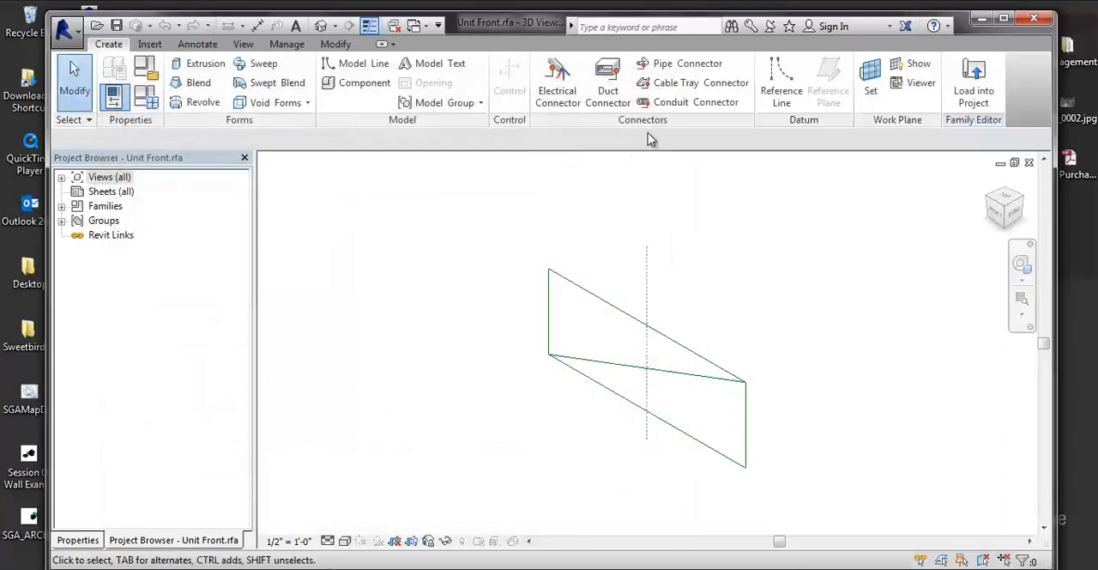
Return to the Cell Frame family, select its front unit and open the Ref. Level floor plan view.
{"action": "key", "text": "ctrl+Tab"}
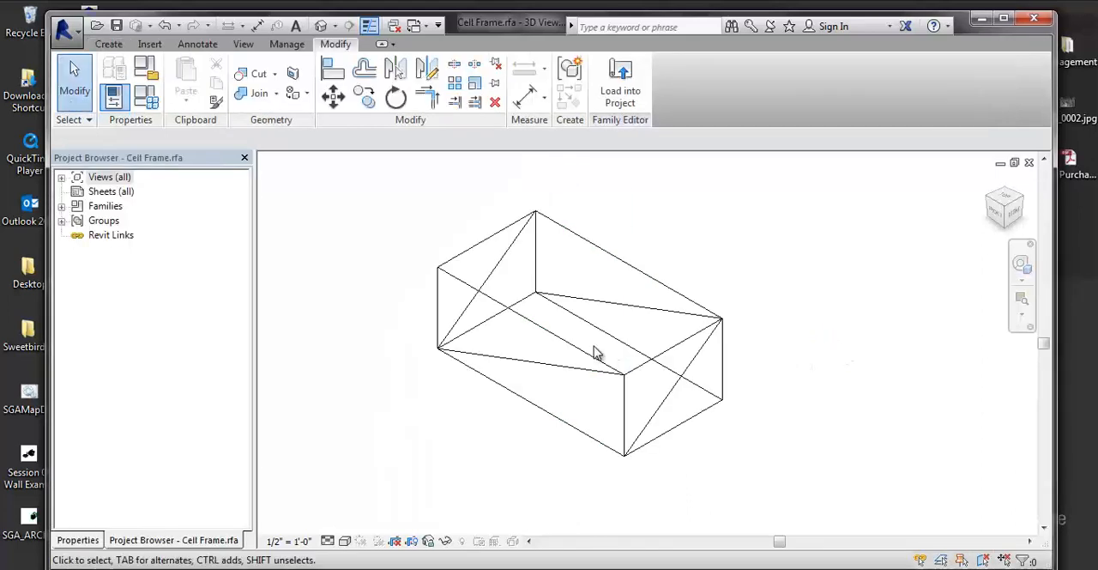
{"action": "left_click", "coordinate": [579, 359]}
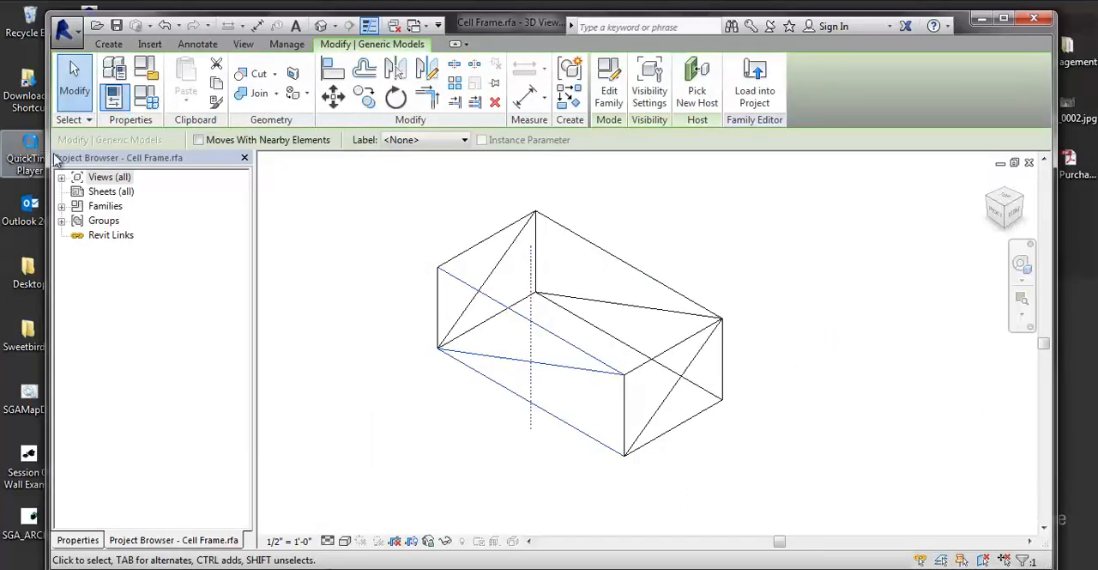
{"action": "double_click", "coordinate": [80, 180]}
{"action": "double_click", "coordinate": [103, 191]}
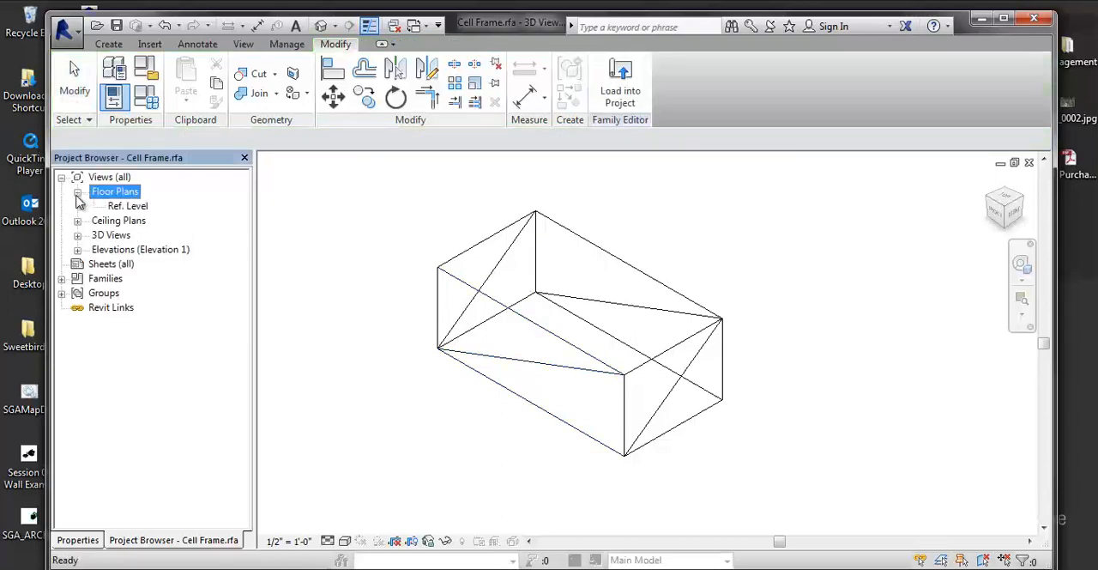
{"action": "double_click", "coordinate": [130, 206]}
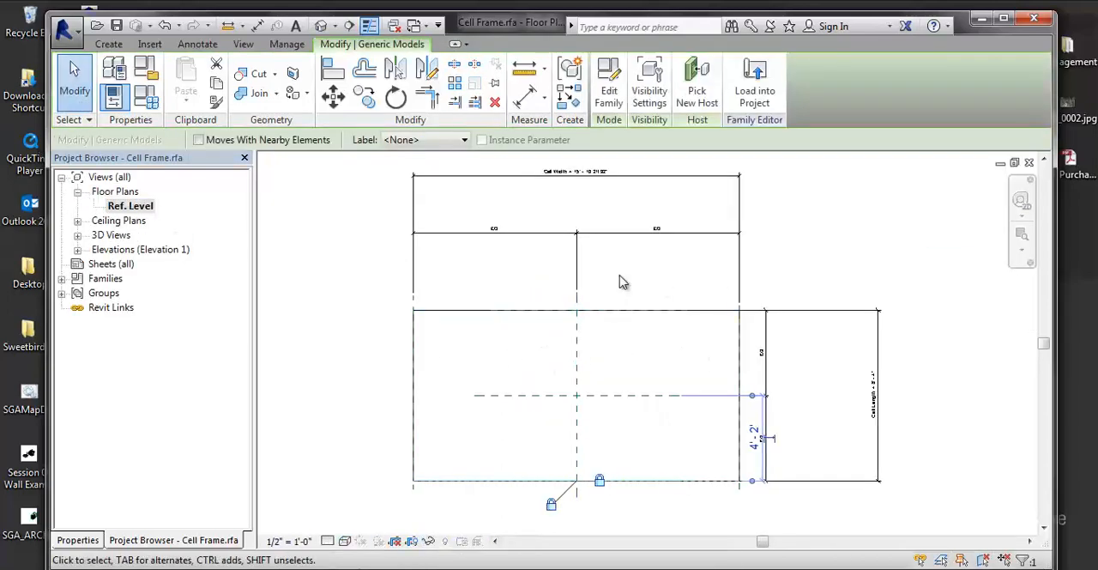
Check the Cell Width dimension and open the type properties of the Unit Front on the plan's upper edge.
{"action": "left_click", "coordinate": [509, 178]}
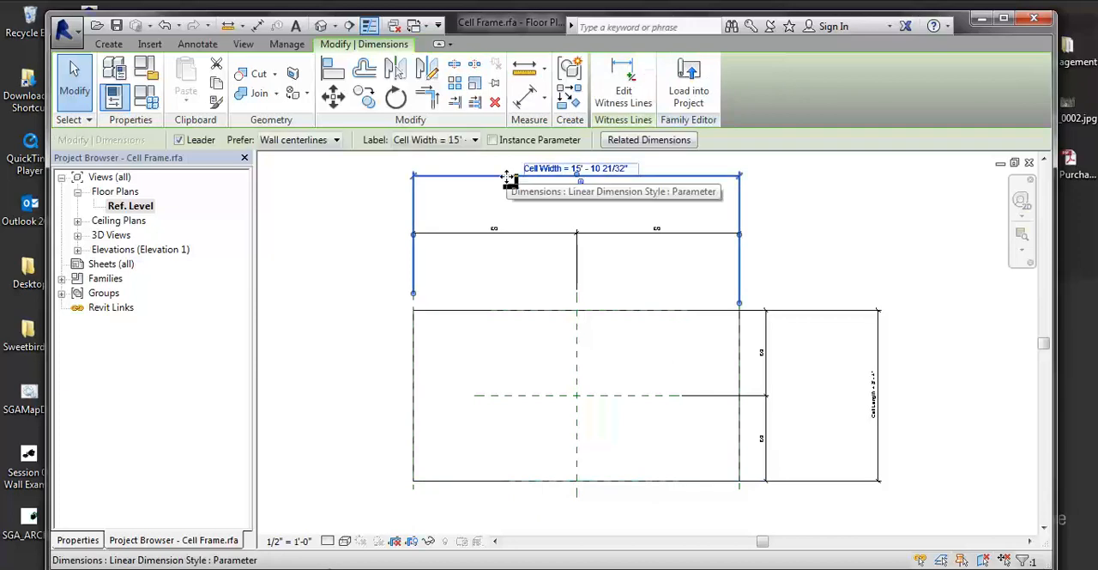
{"action": "left_click", "coordinate": [486, 312]}
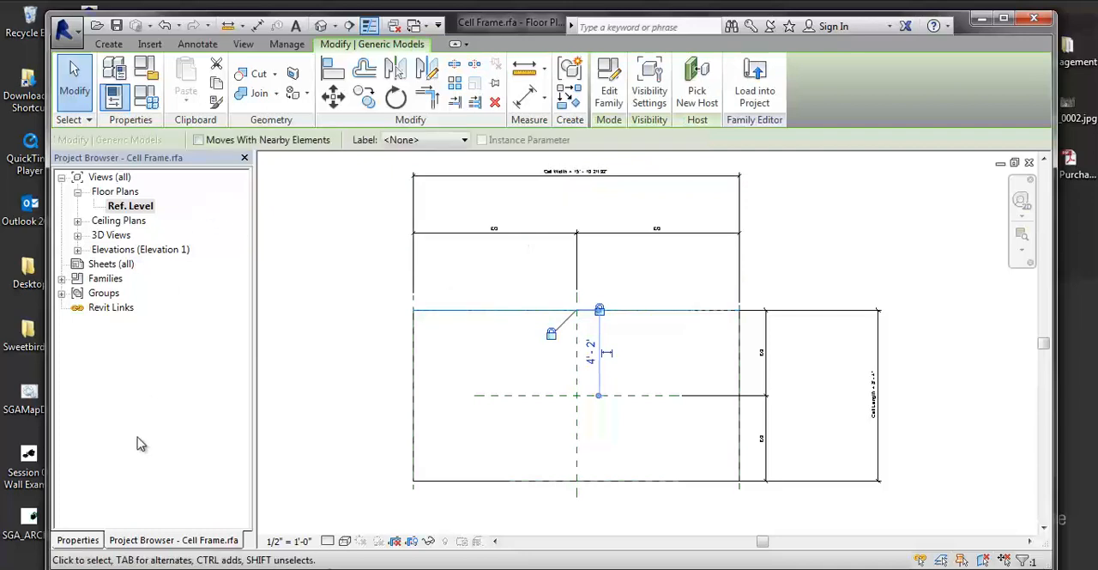
{"action": "left_click", "coordinate": [78, 539]}
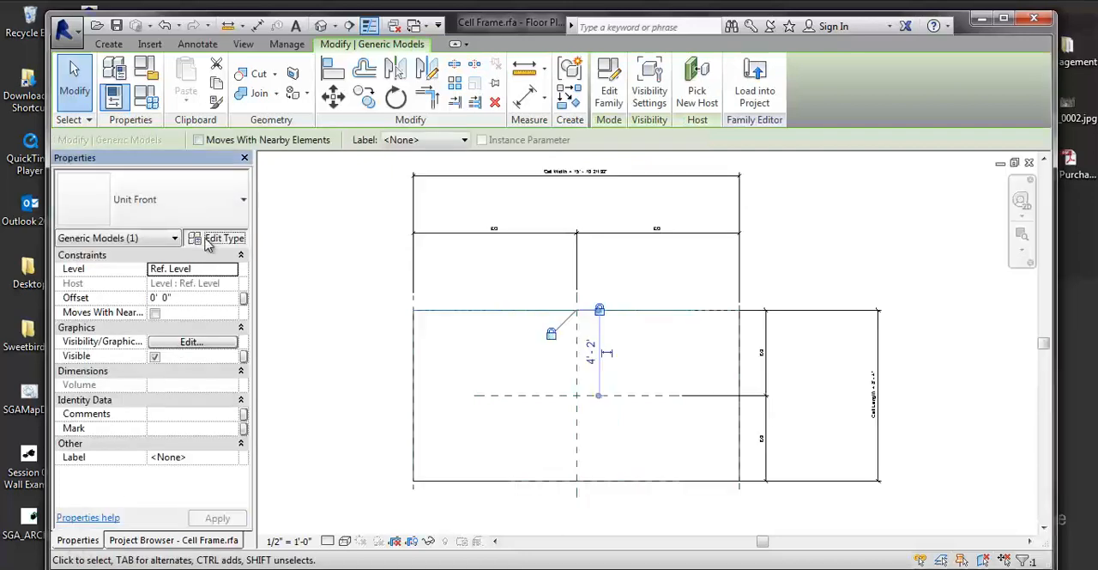
{"action": "left_click", "coordinate": [216, 238]}
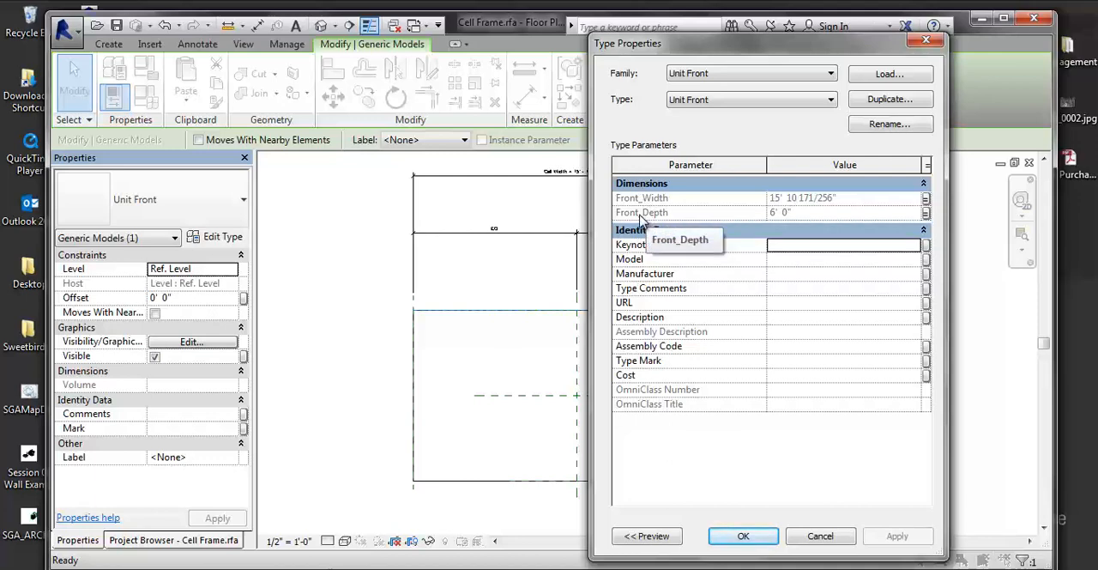
Review the family parameter association of the Unit Front's Front_Width, comparing Cell Length and Cell Width, and close the dialogs without changes.
{"action": "left_click", "coordinate": [926, 199]}
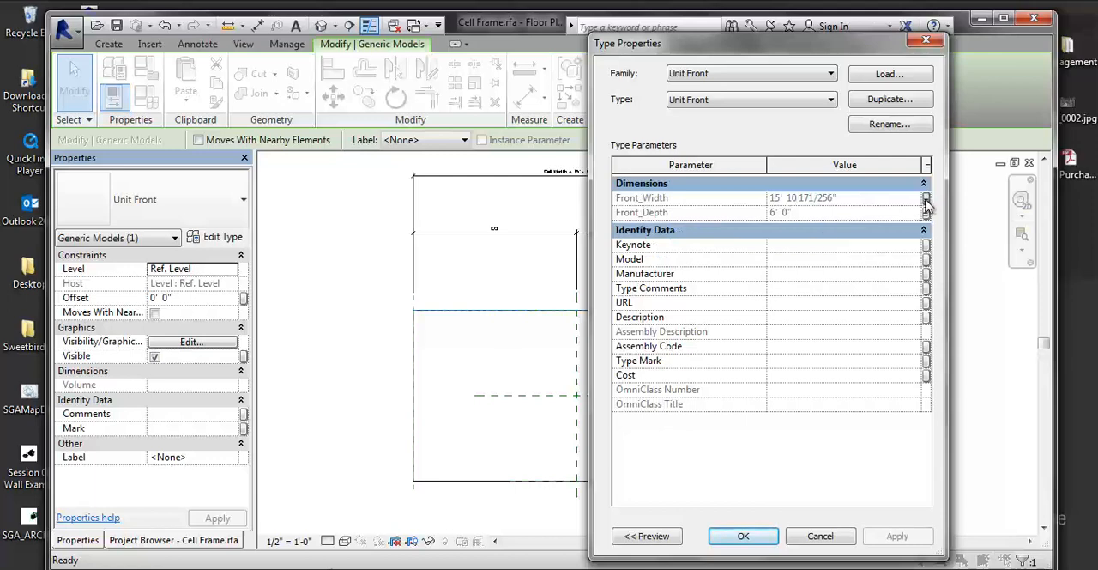
{"action": "left_click", "coordinate": [278, 259]}
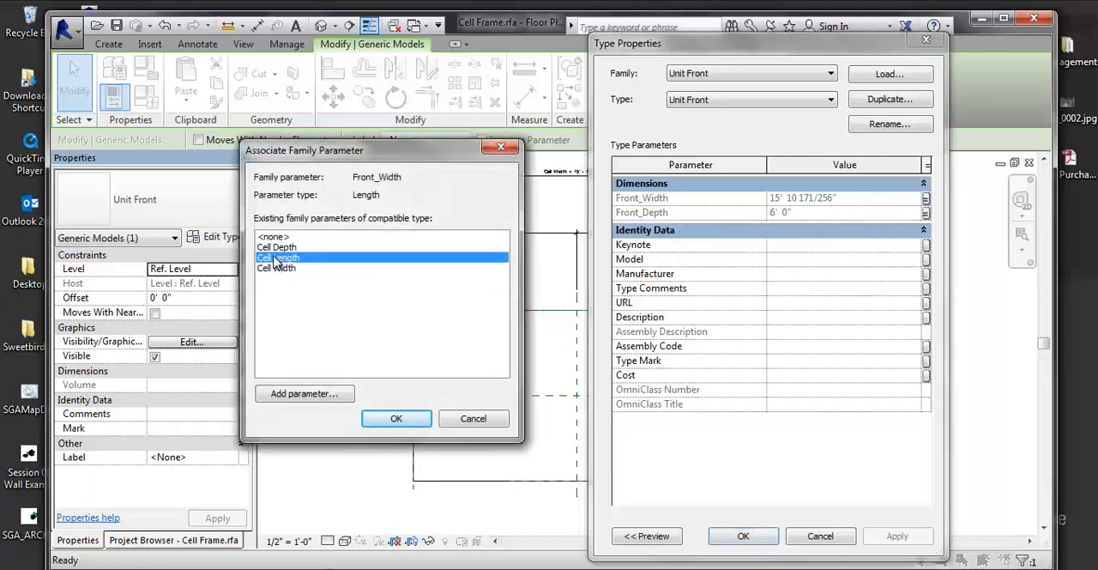
{"action": "left_click", "coordinate": [274, 269]}
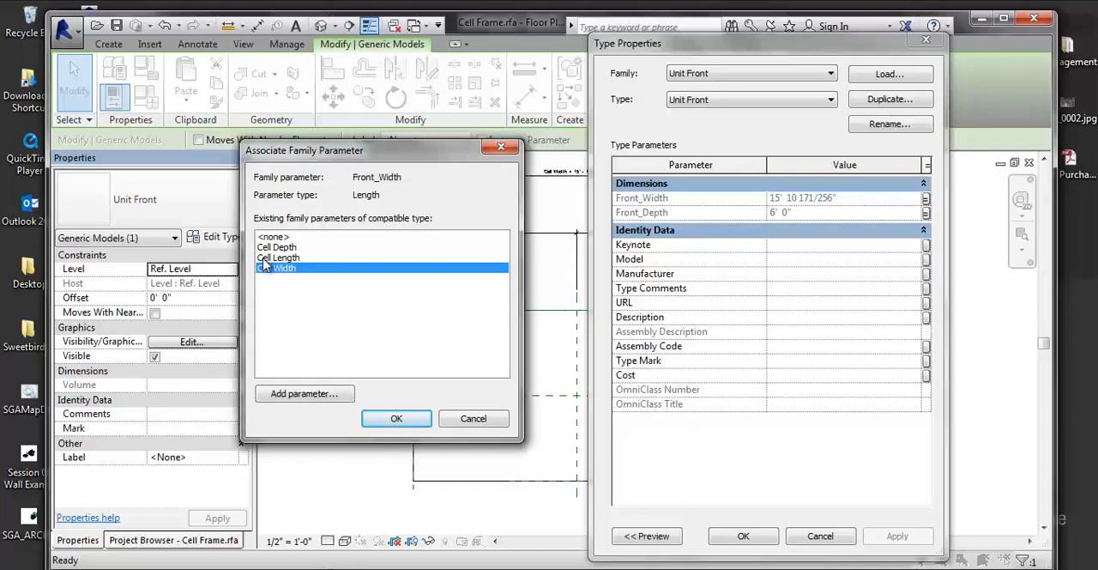
{"action": "left_click", "coordinate": [465, 420]}
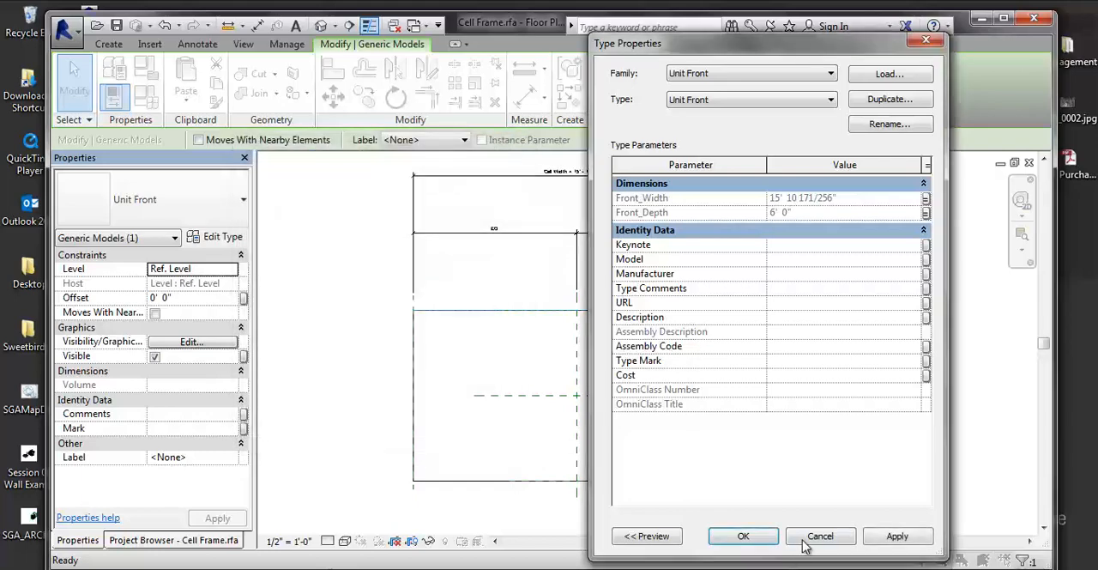
{"action": "left_click", "coordinate": [819, 534]}
{"action": "left_click", "coordinate": [939, 388]}
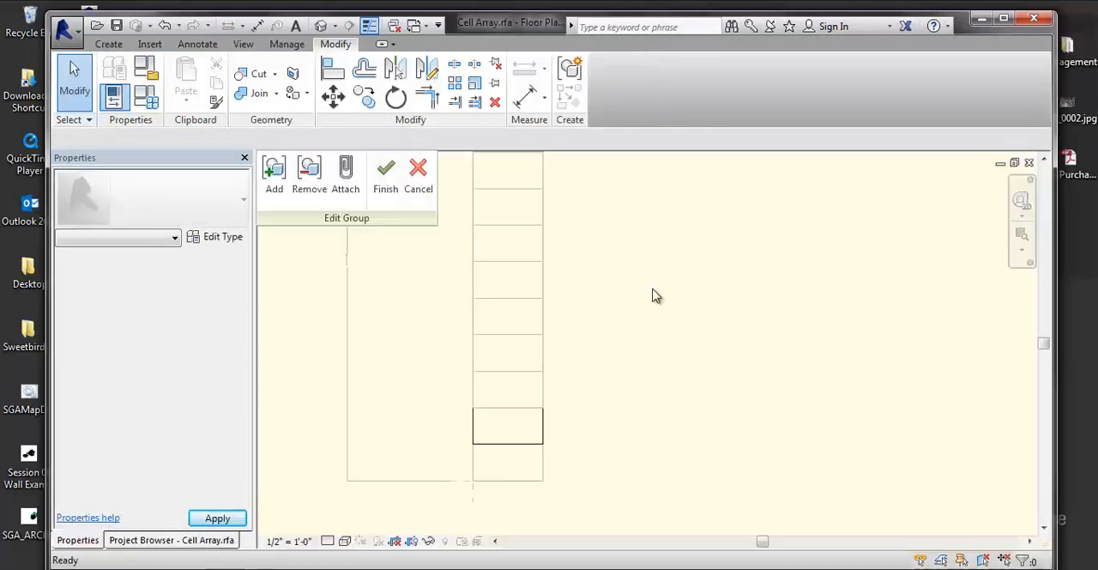
Return to the Cell Array family and review the nested Cell Frame's Cell Width, Cell Length and Cell Depth type parameters, cancelling without changes.
{"action": "middle_click_drag", "start_coordinate": [693, 331], "coordinate": [741, 352]}
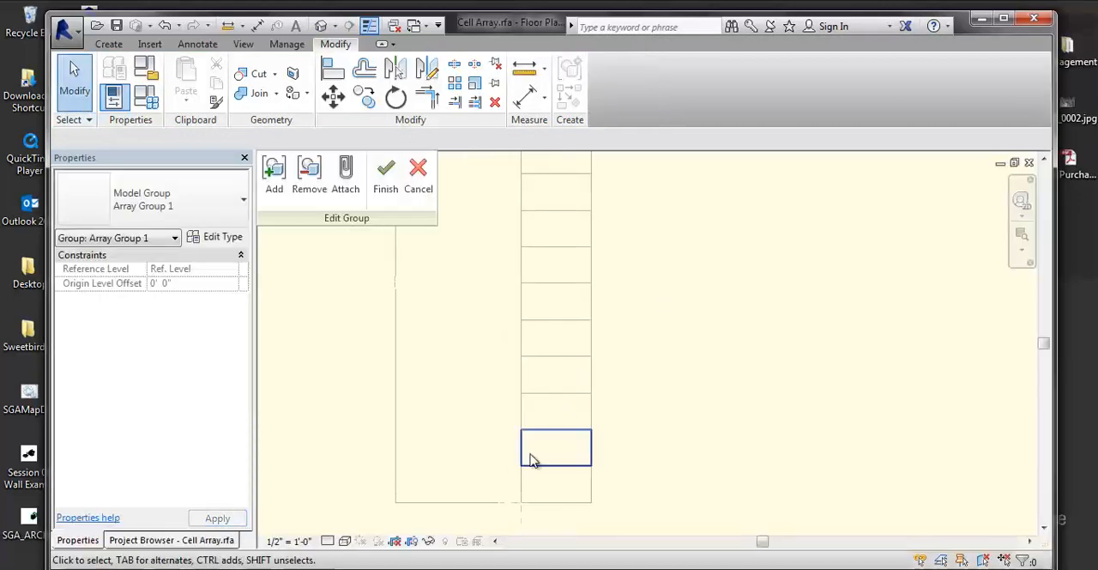
{"action": "left_click", "coordinate": [542, 438]}
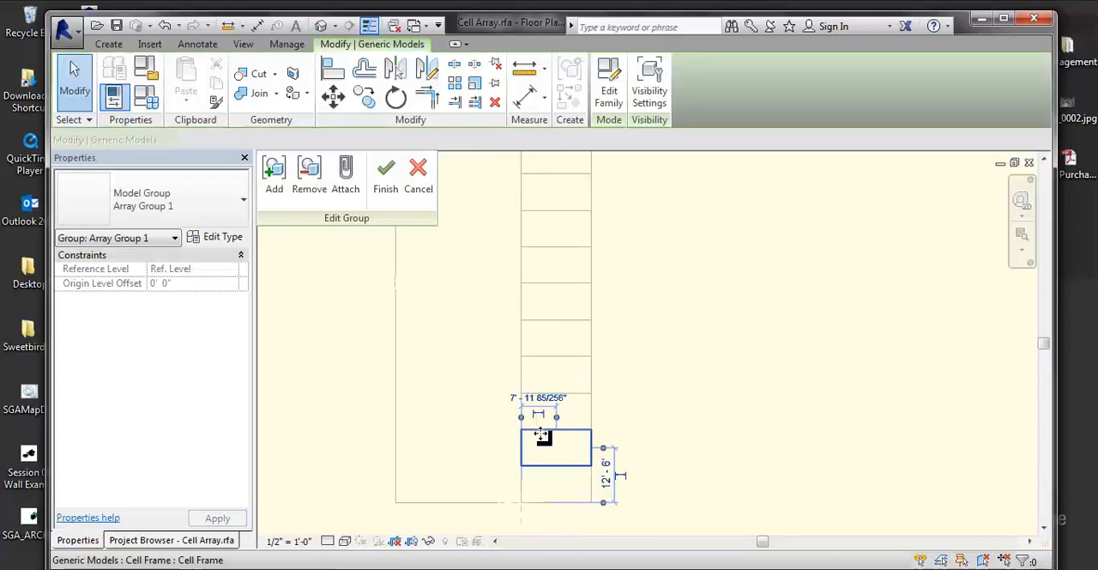
{"action": "left_click", "coordinate": [218, 238]}
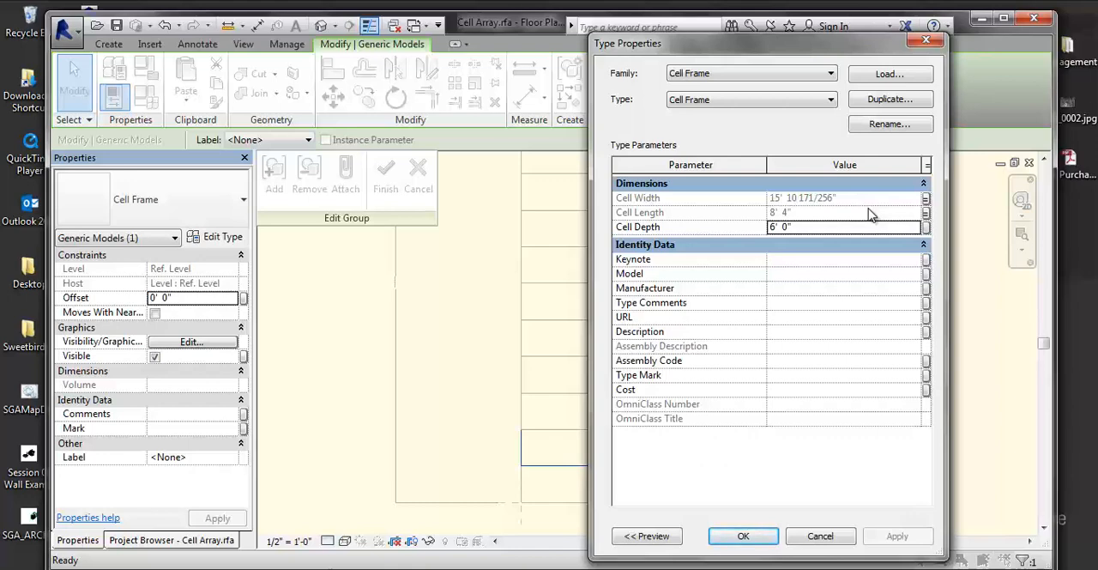
{"action": "left_click", "coordinate": [848, 536]}
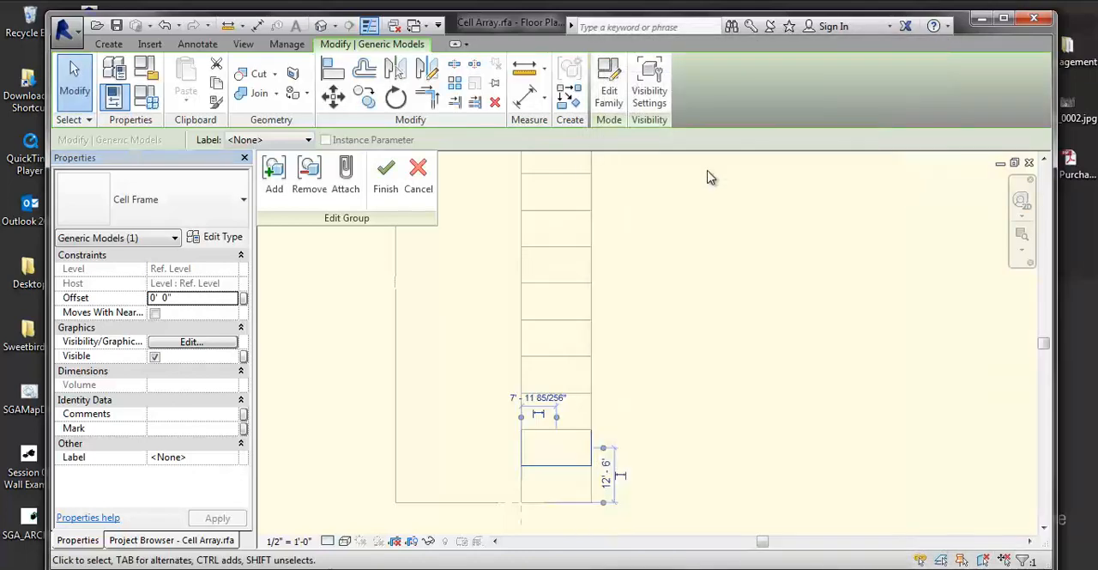
Examine the whole Cell Array in its 3D view with the second cell's Cell Frame selected.
{"action": "key", "text": "ctrl+Tab"}
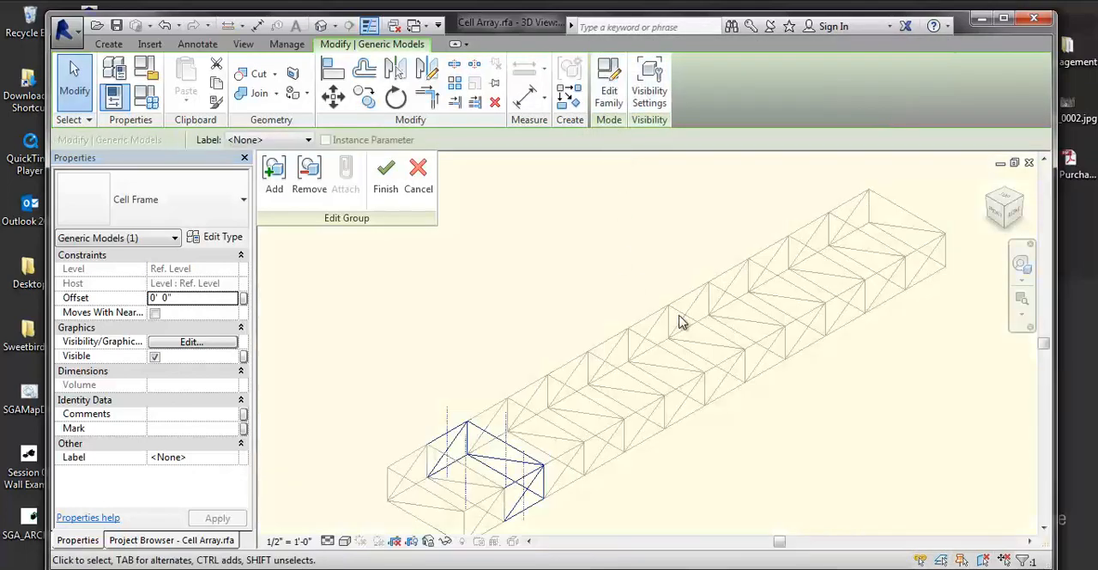
{"action": "middle_click_drag", "start_coordinate": [652, 364], "coordinate": [615, 307]}
{"action": "scroll", "coordinate": [610, 313], "scroll_direction": "down", "scroll_amount": 1}
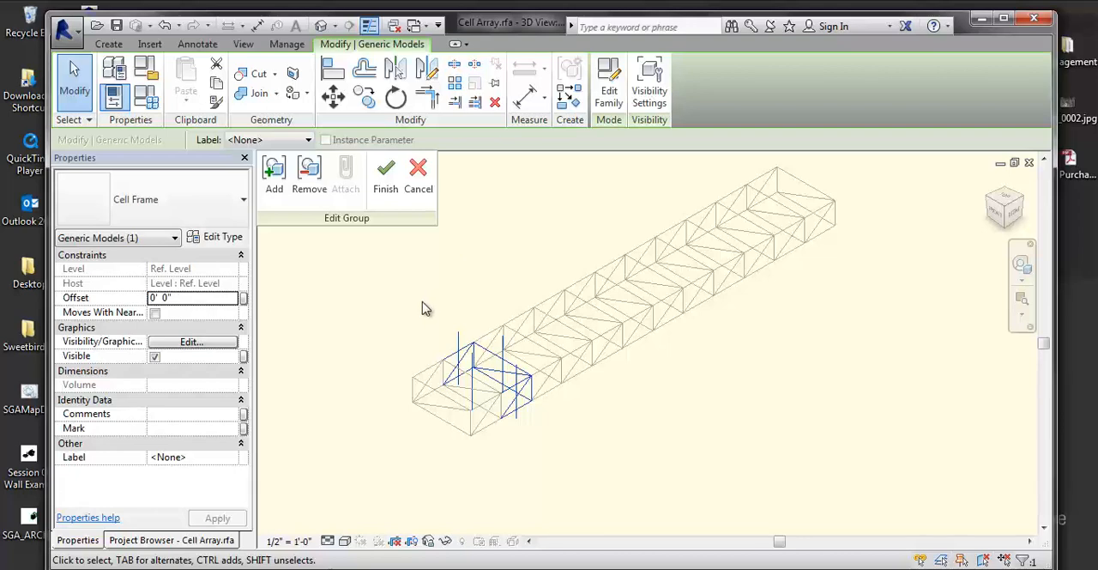
{"action": "key", "text": "ctrl+Tab"}
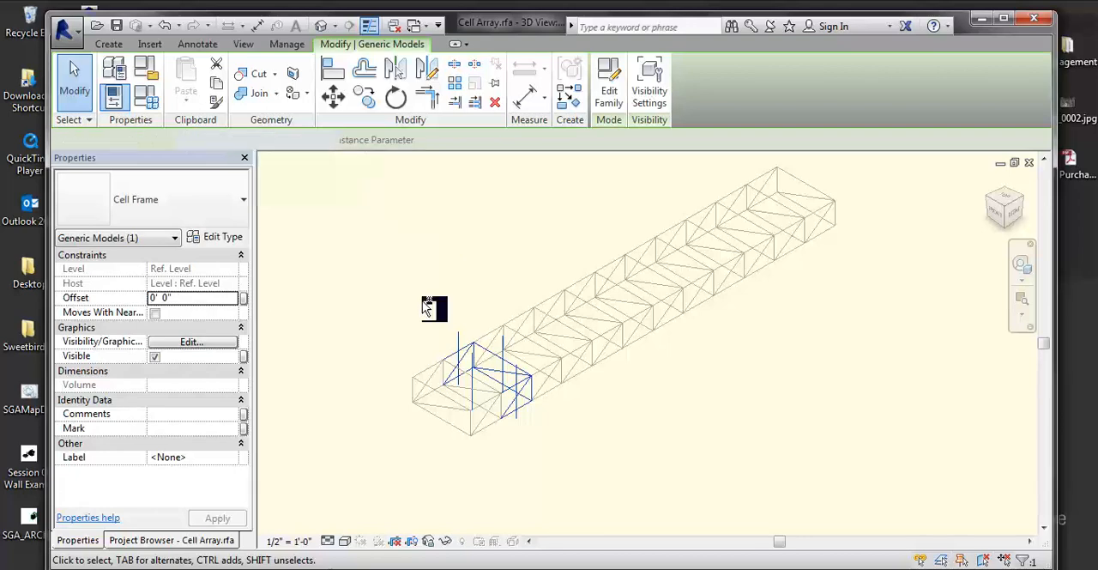
Return to the Space Frame Tool family and finish editing its array group.
{"action": "scroll", "coordinate": [520, 377], "scroll_direction": "down", "scroll_amount": 3}
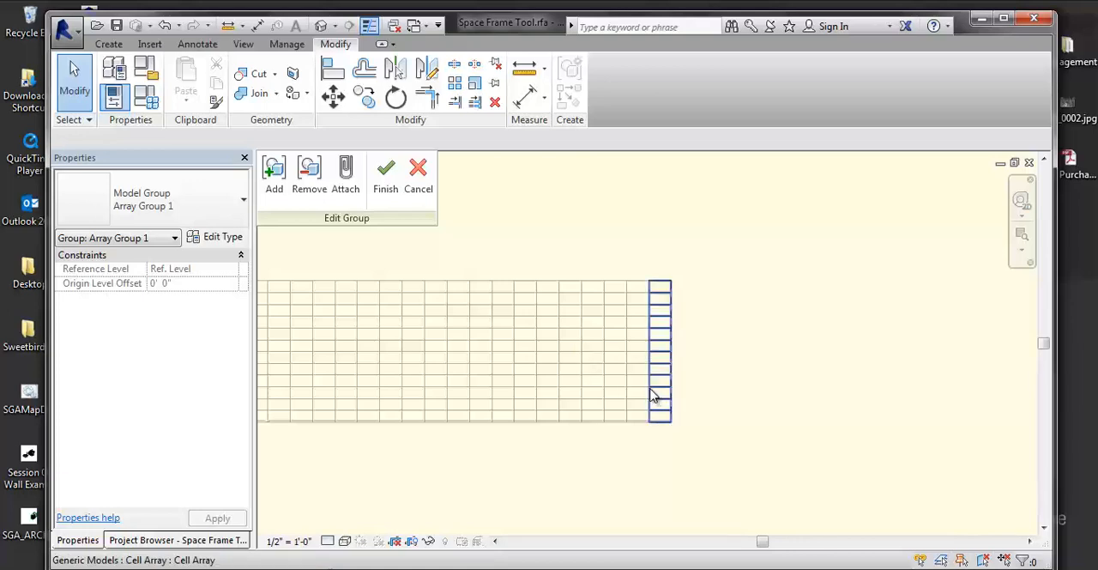
{"action": "scroll", "coordinate": [819, 356], "scroll_direction": "down", "scroll_amount": 3}
{"action": "middle_click_drag", "start_coordinate": [780, 339], "coordinate": [887, 382]}
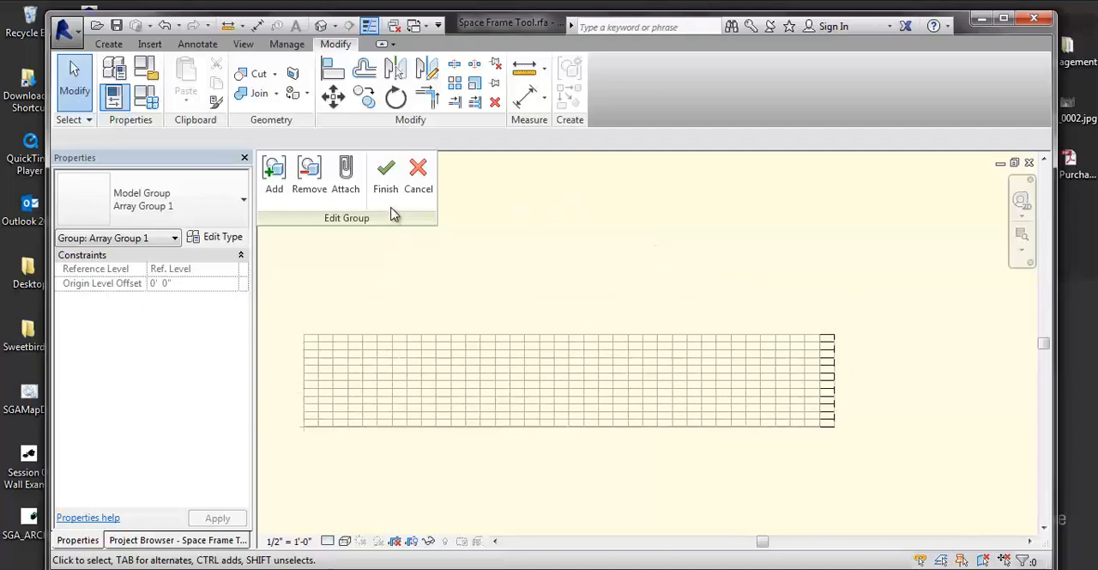
{"action": "left_click", "coordinate": [385, 176]}
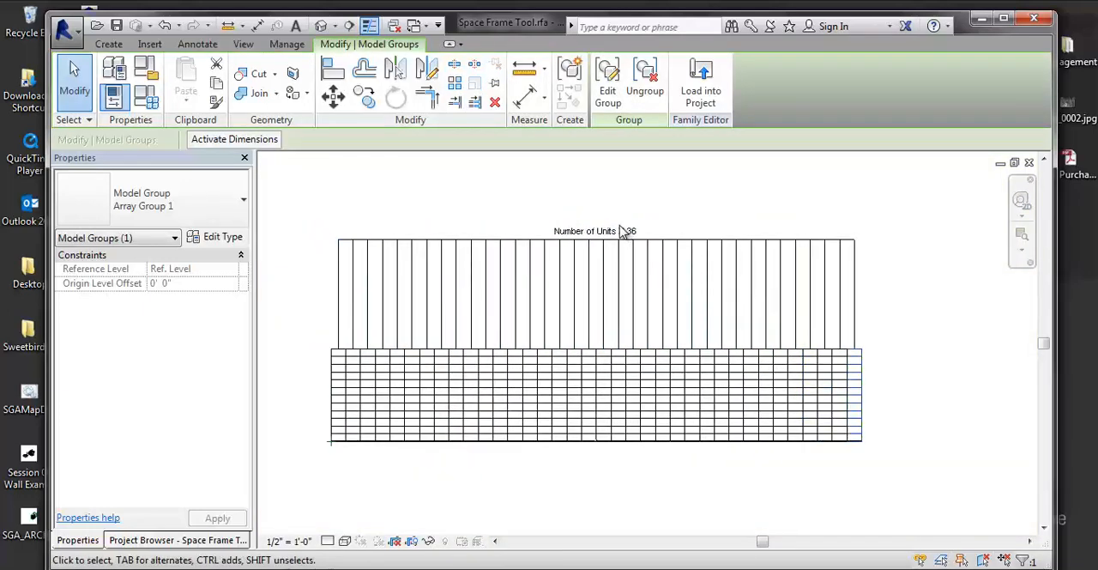
Select one of the Cell Array groups near the middle of the Space Frame Tool's plan.
{"action": "scroll", "coordinate": [624, 228], "scroll_direction": "down", "scroll_amount": 3}
{"action": "left_click", "coordinate": [655, 392]}
{"action": "scroll", "coordinate": [571, 386], "scroll_direction": "up", "scroll_amount": 3}
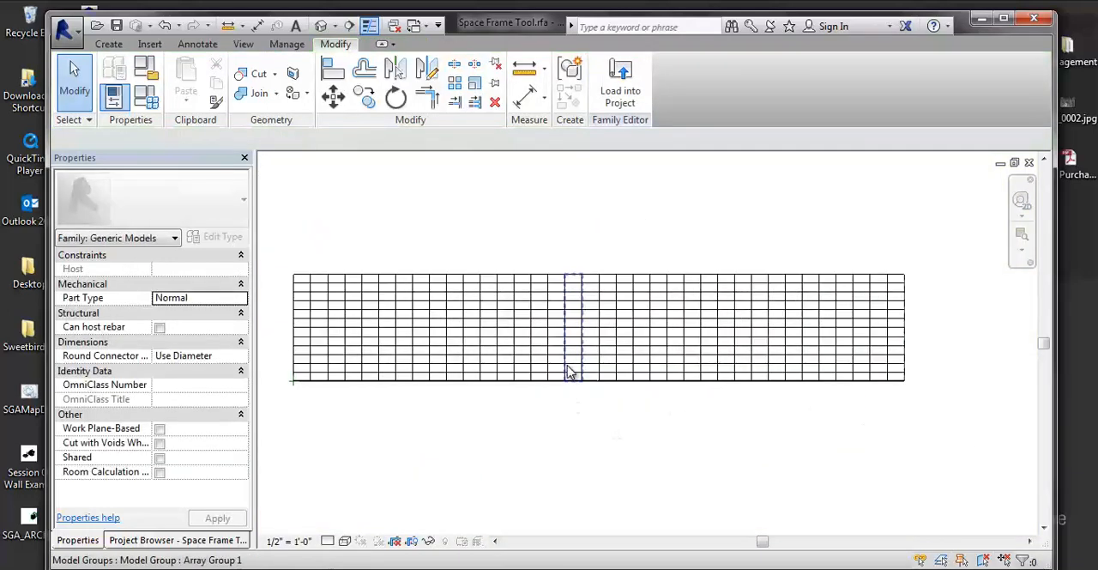
{"action": "scroll", "coordinate": [514, 463], "scroll_direction": "up", "scroll_amount": 1}
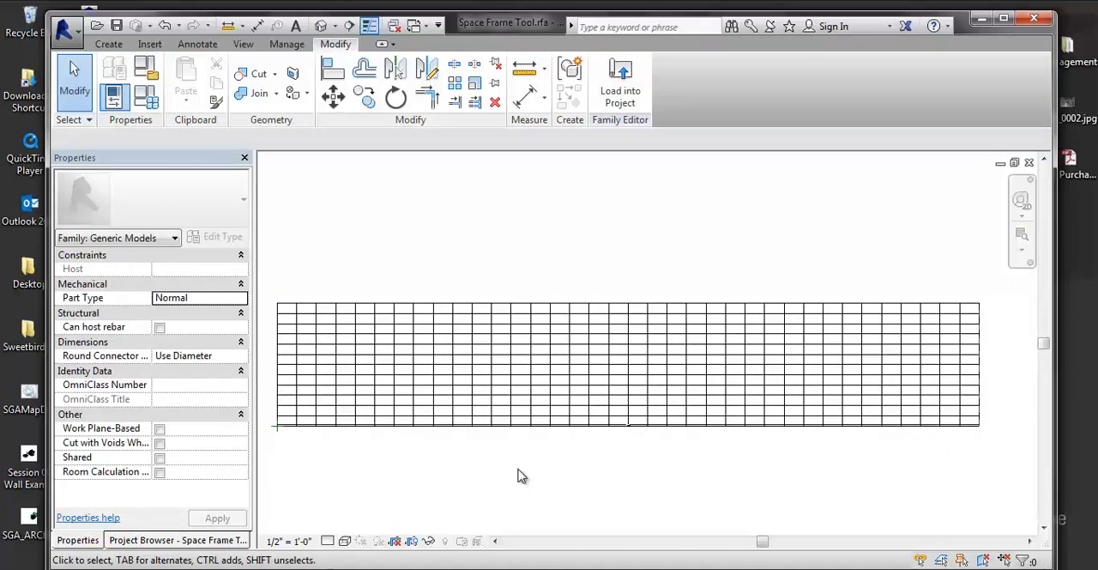
{"action": "left_click", "coordinate": [570, 408]}
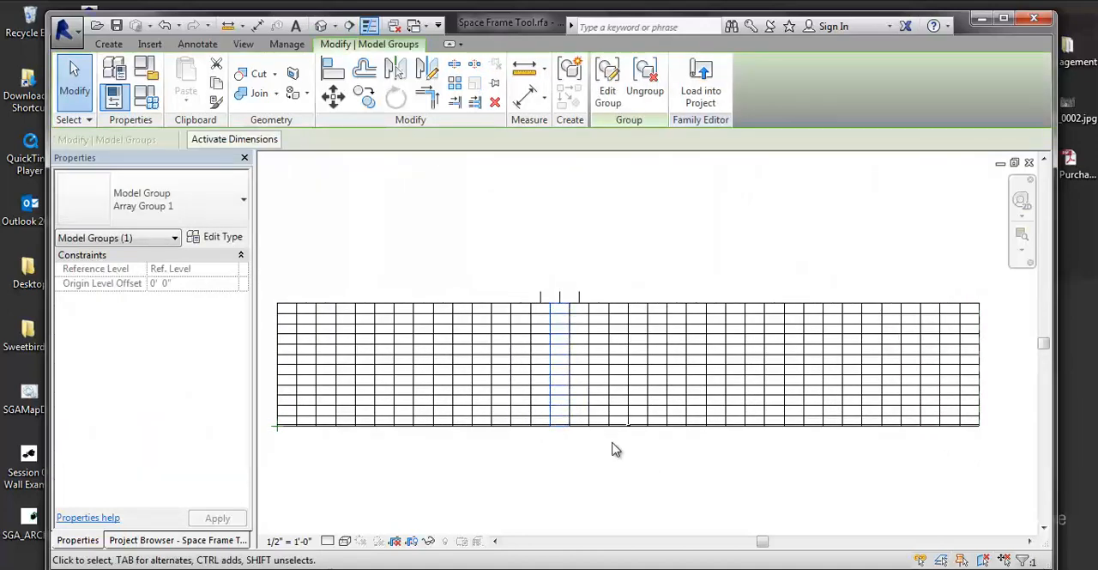